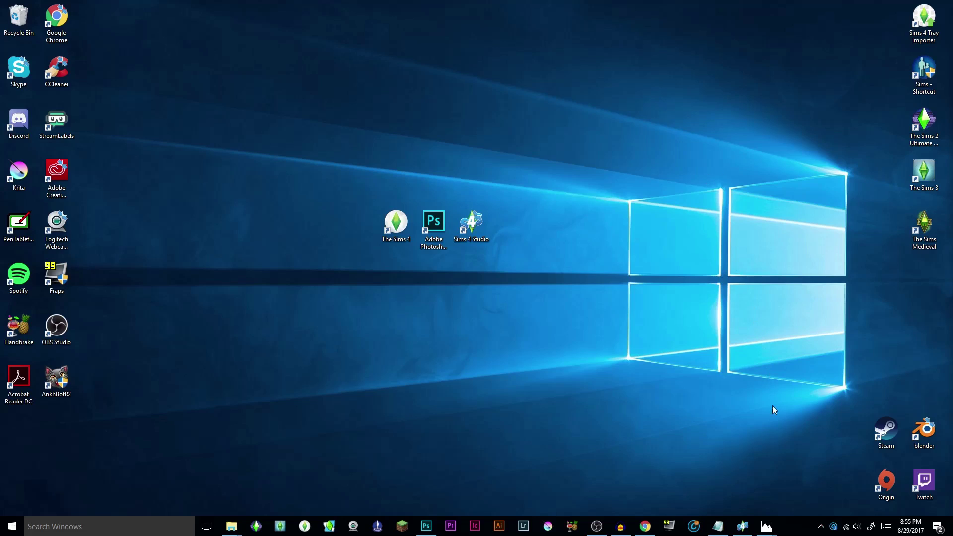
# - Switch to Sims 4 Studio and start an Add CAS Part Swatch project
pyautogui.click(742, 525)
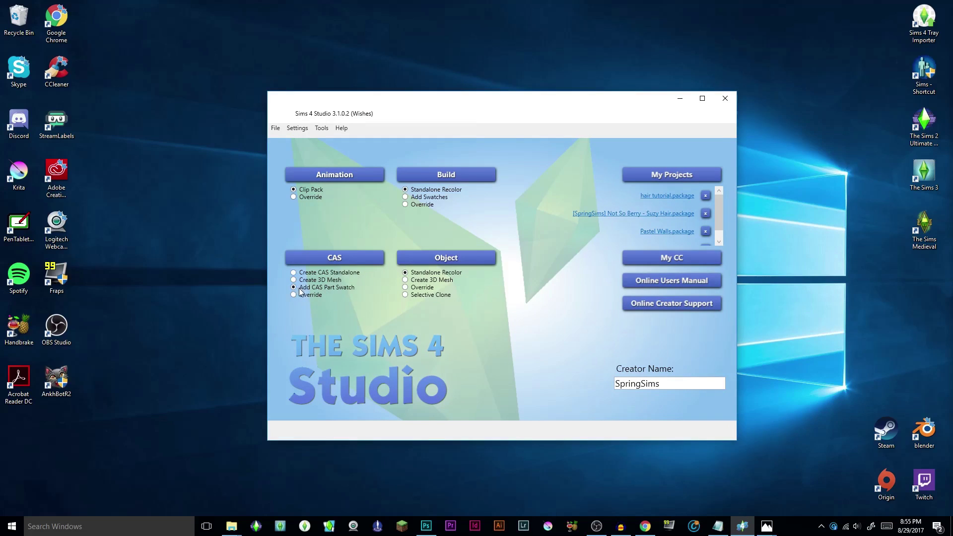
pyautogui.click(353, 257)
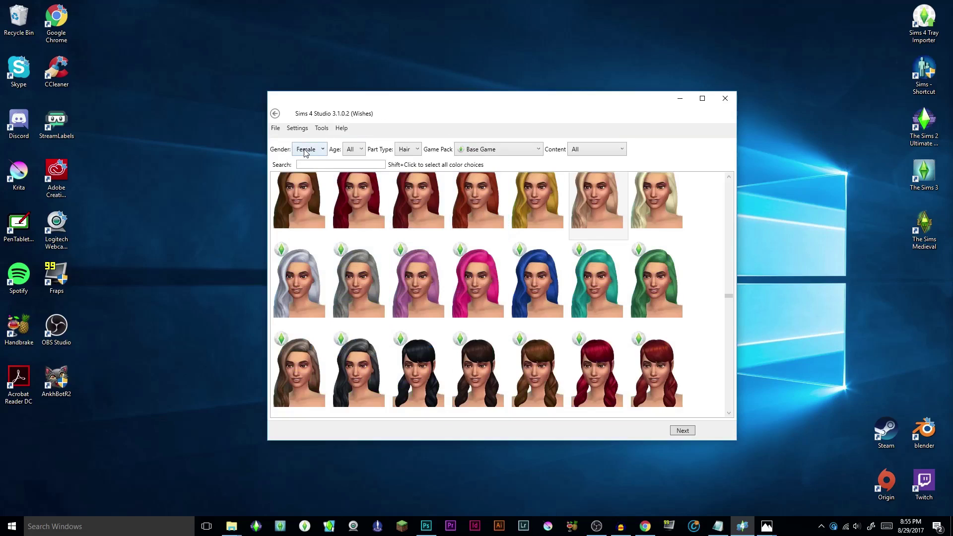
pyautogui.click(406, 150)
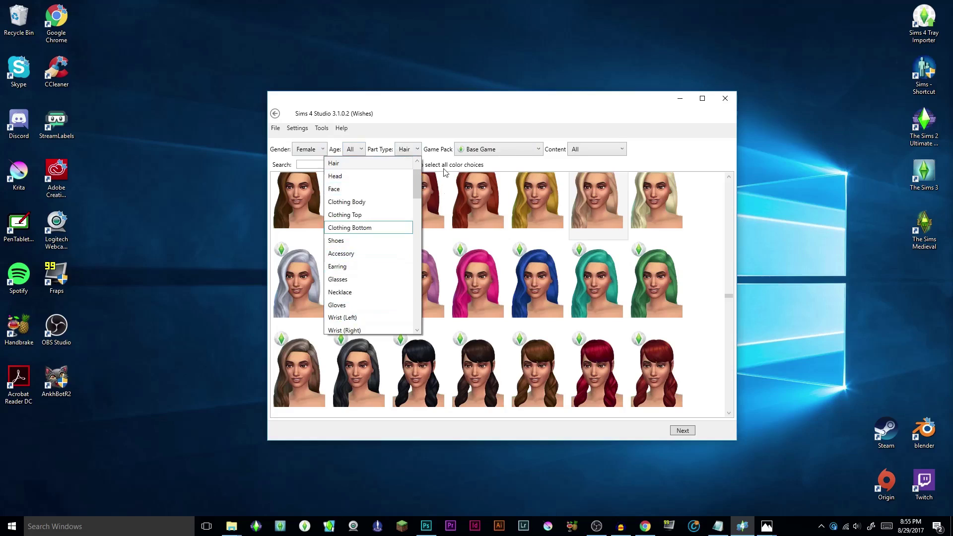
pyautogui.click(478, 135)
pyautogui.click(494, 150)
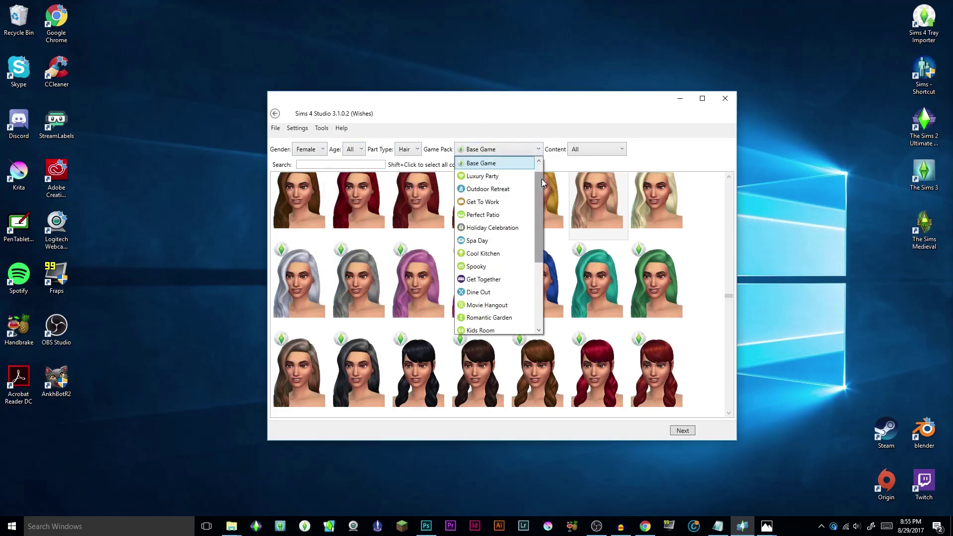
pyautogui.moveTo(541, 181)
pyautogui.mouseDown()
pyautogui.moveTo(540, 263)
pyautogui.moveTo(542, 179)
pyautogui.mouseUp()
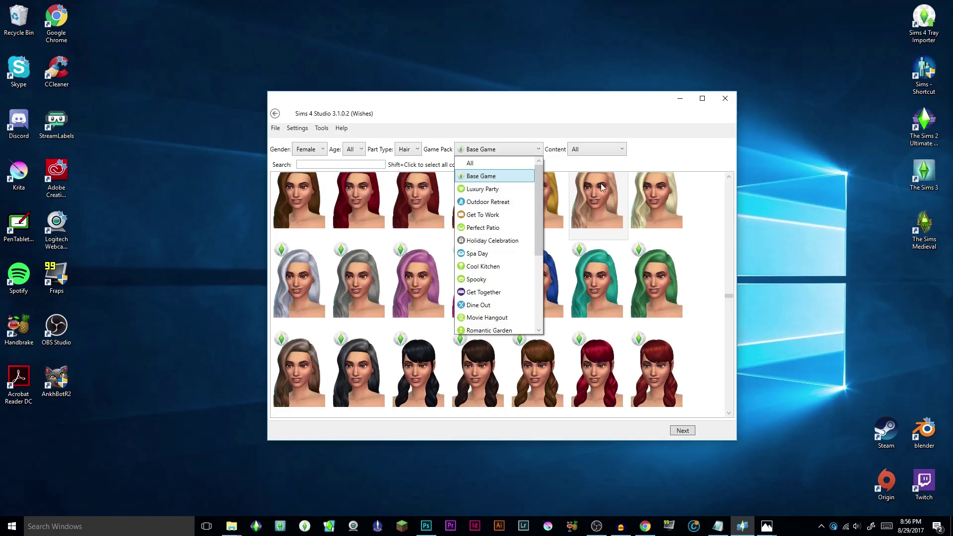
pyautogui.click(685, 169)
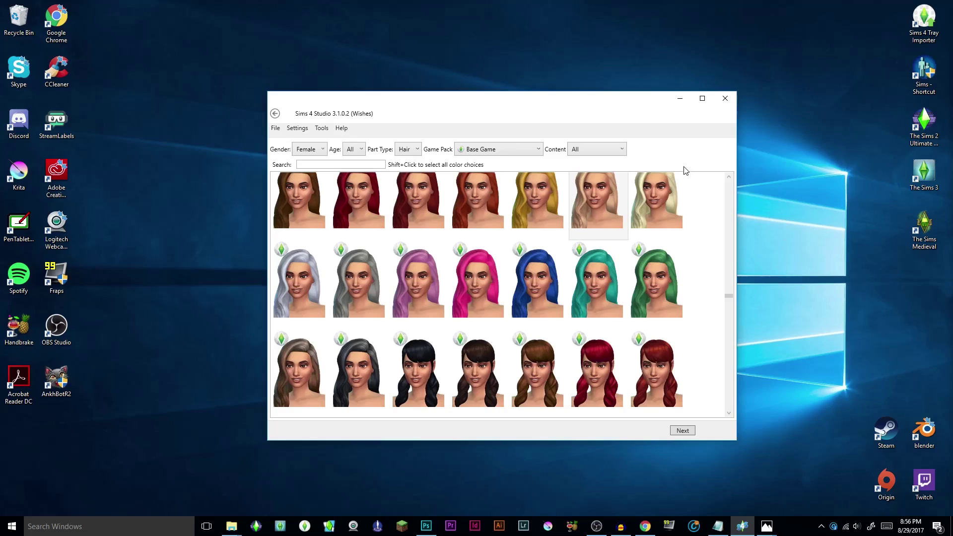
# - Choose the dirty blonde swatch of the female ShortSleek base game hair as the part to recolor
pyautogui.scroll(2, 653, 281)
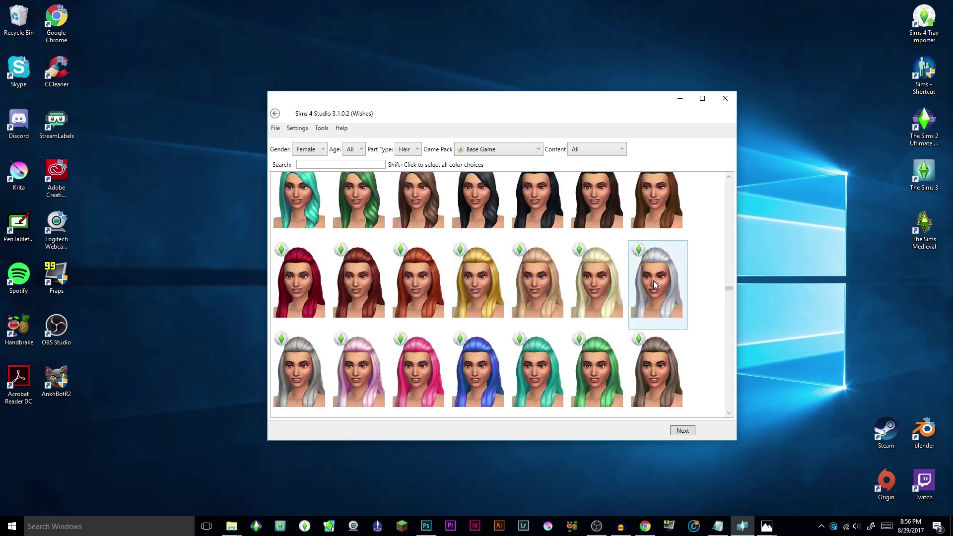
pyautogui.scroll(-2, 653, 281)
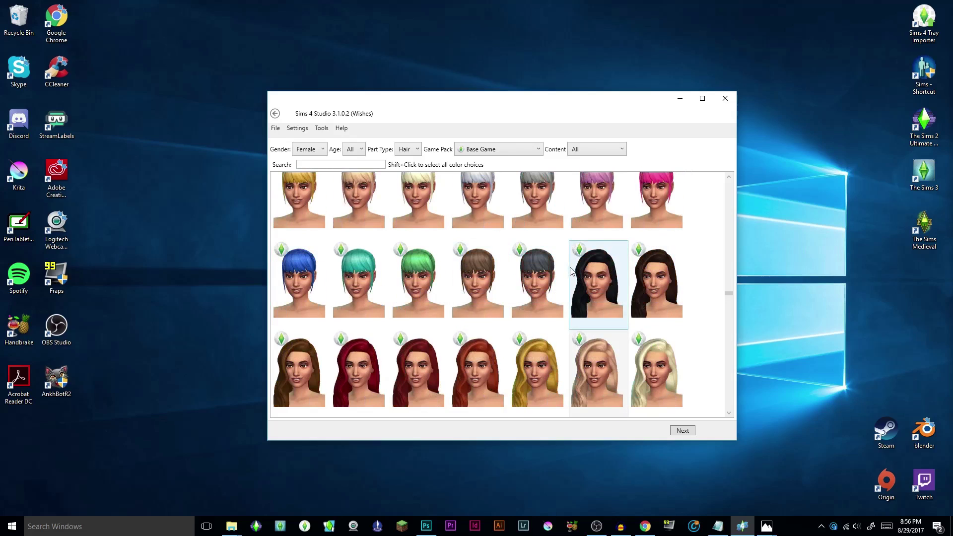
pyautogui.scroll(3, 610, 357)
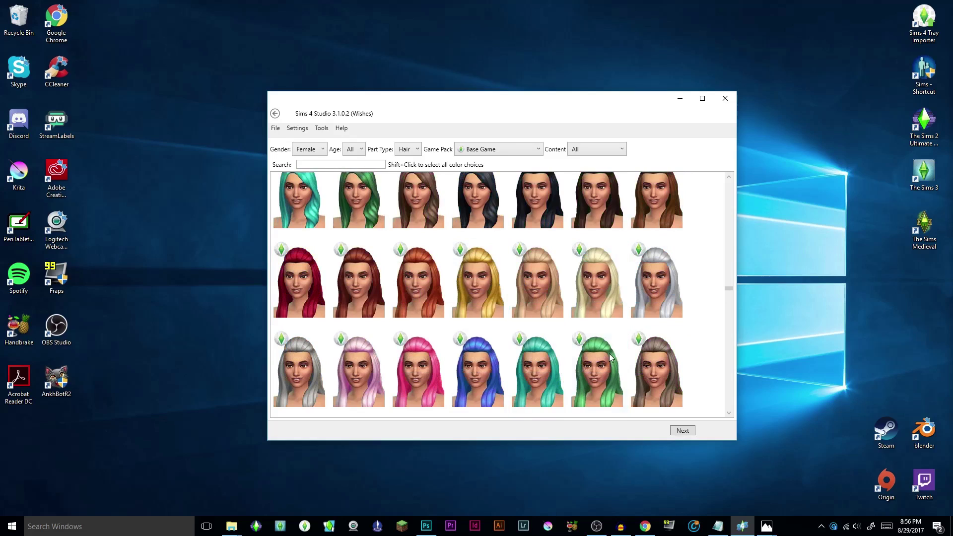
pyautogui.scroll(3, 545, 288)
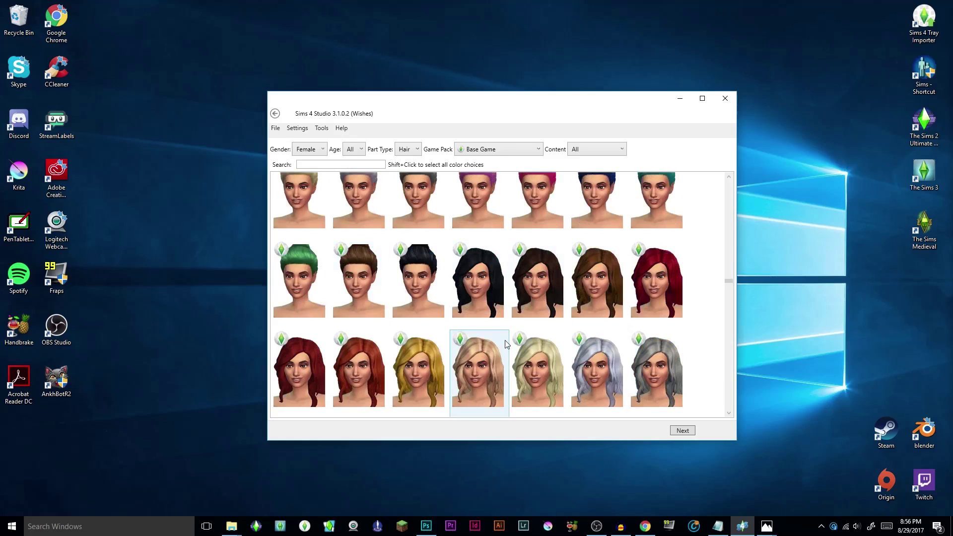
pyautogui.scroll(-3, 507, 345)
pyautogui.scroll(-3, 533, 344)
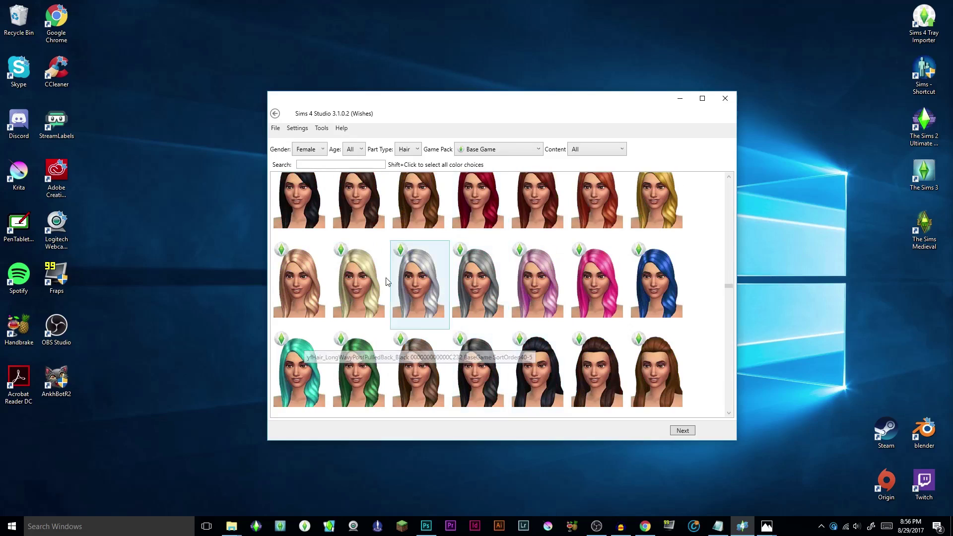
pyautogui.scroll(-3, 370, 293)
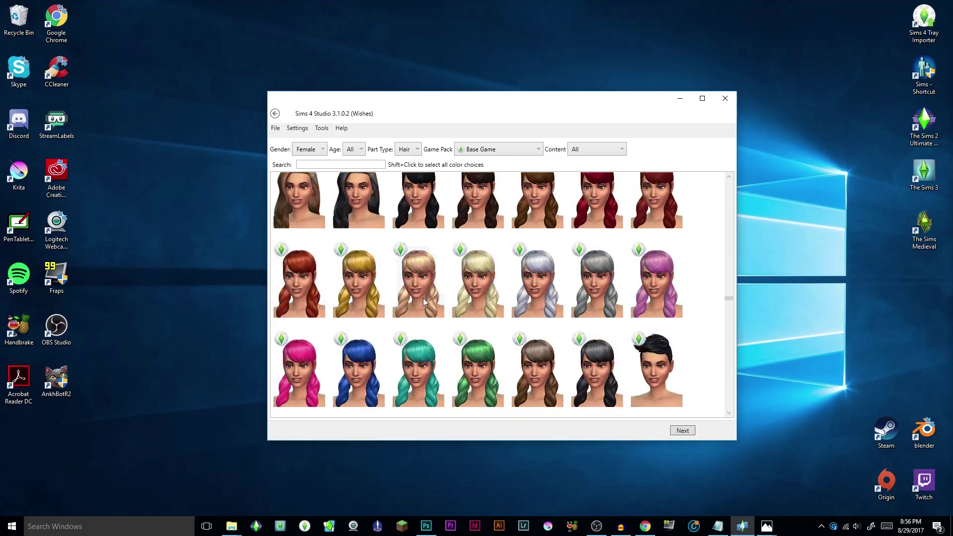
pyautogui.scroll(-3, 481, 306)
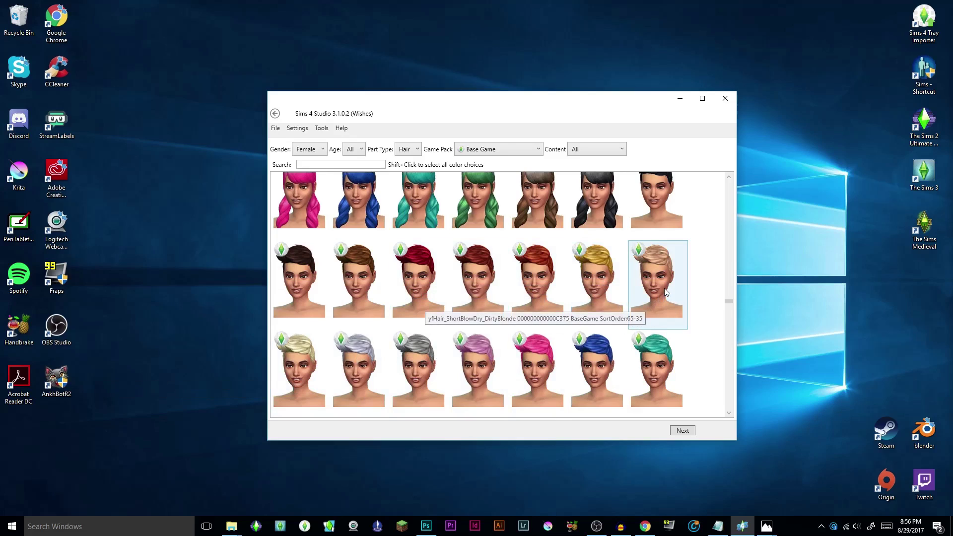
pyautogui.scroll(-3, 664, 288)
pyautogui.scroll(-5, 662, 295)
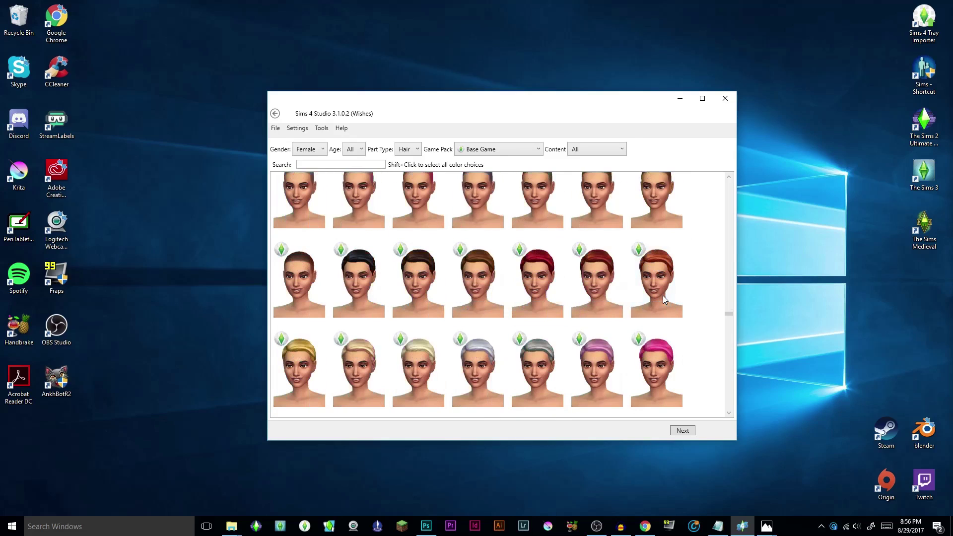
pyautogui.scroll(3, 558, 309)
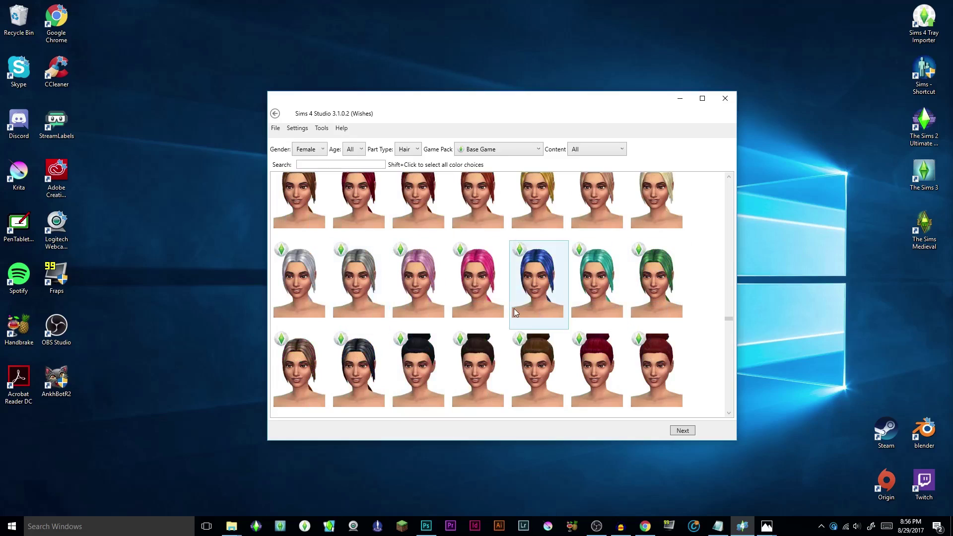
pyautogui.scroll(2, 590, 289)
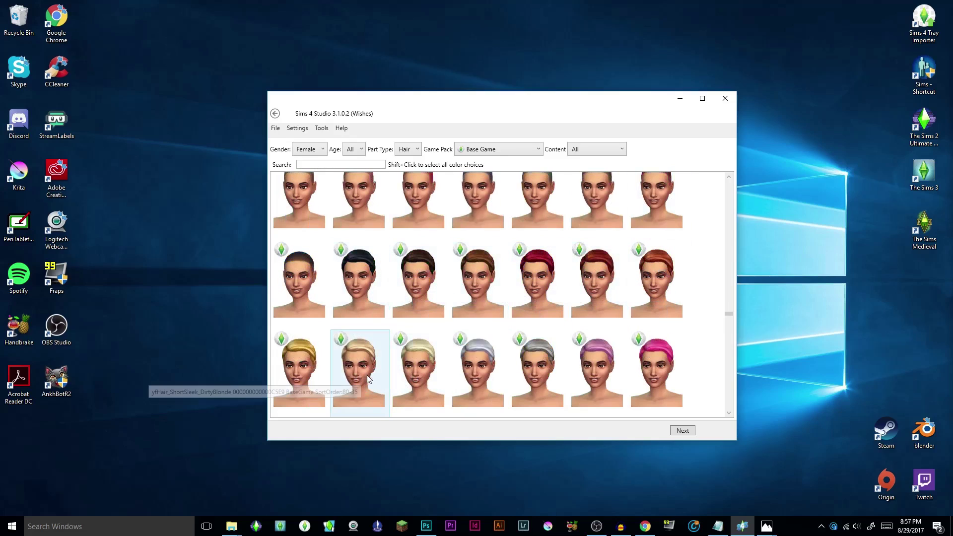
pyautogui.click(348, 381)
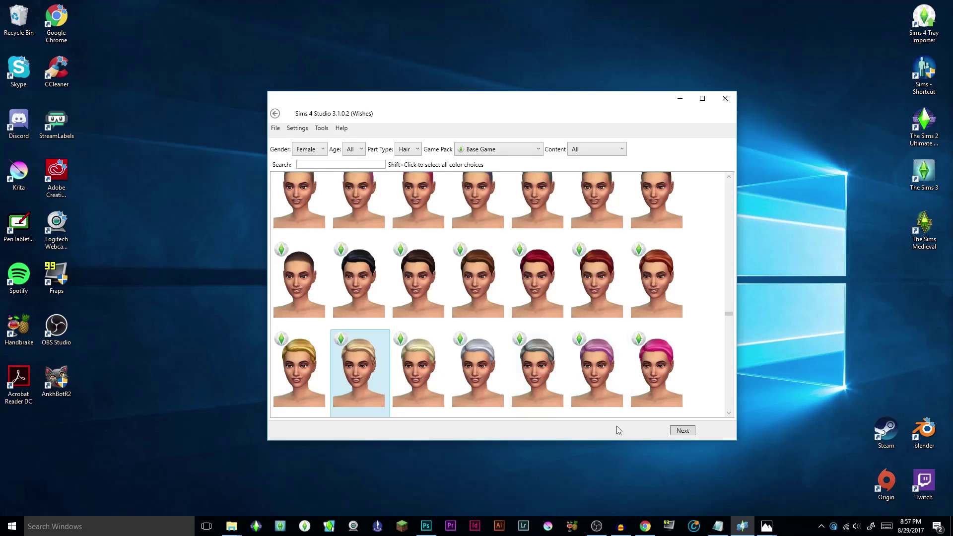
# - Continue with the chosen hair and save the new package in the CC folder as "SpringSims tutorial"
pyautogui.click(682, 431)
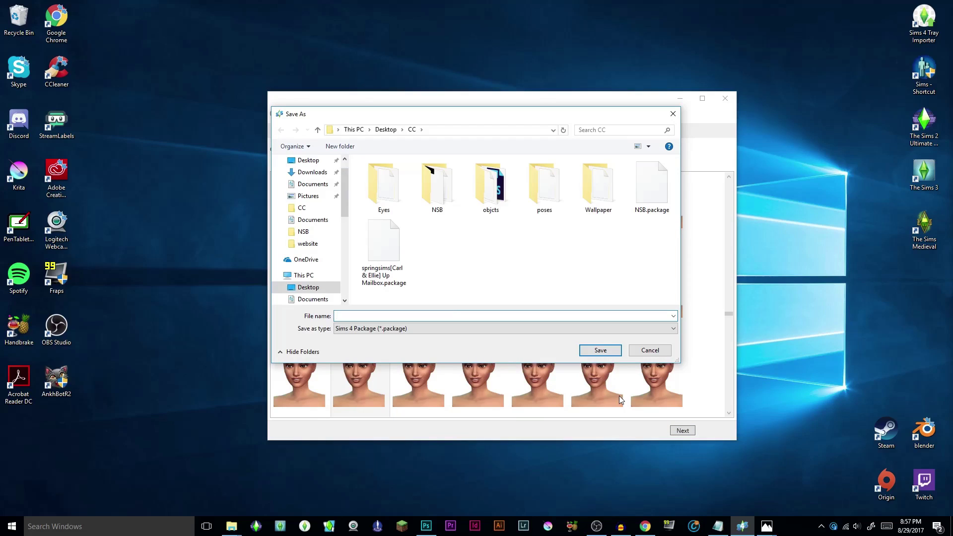
pyautogui.write('Spri')
pyautogui.write('ngSims tur')
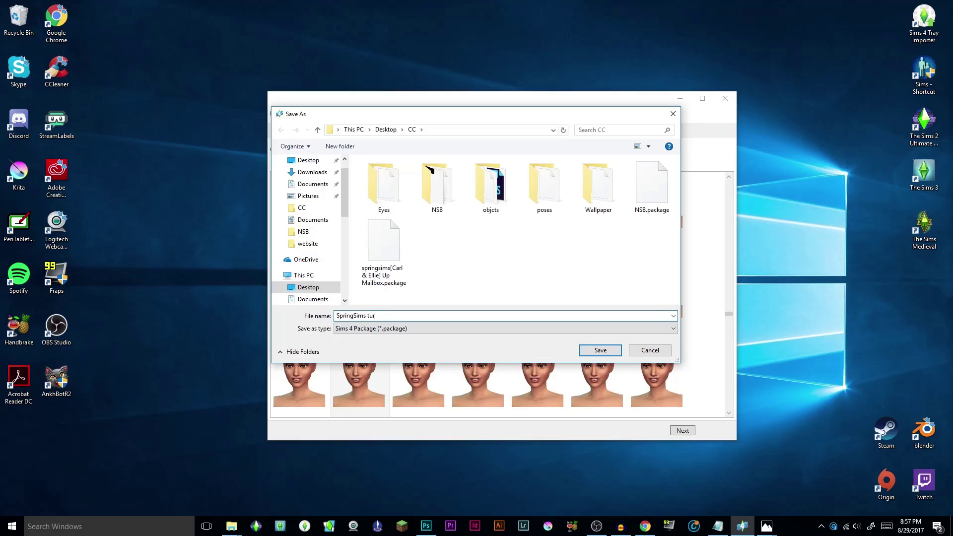
pyautogui.press('BackSpace')
pyautogui.write('torial')
pyautogui.press('Return')
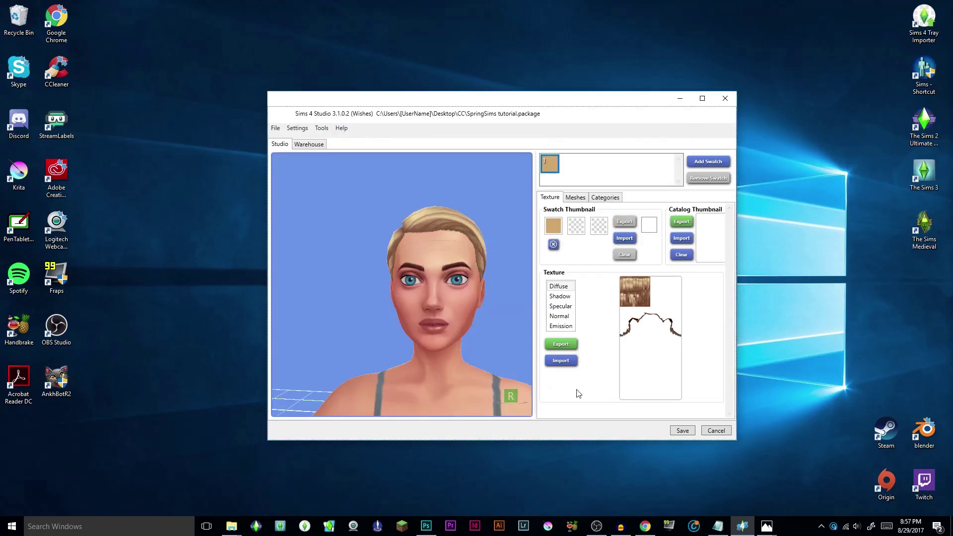
# - Change the first swatch thumbnail color to dark brown #6B4715
pyautogui.moveTo(450, 254); pyautogui.dragTo(472, 251)
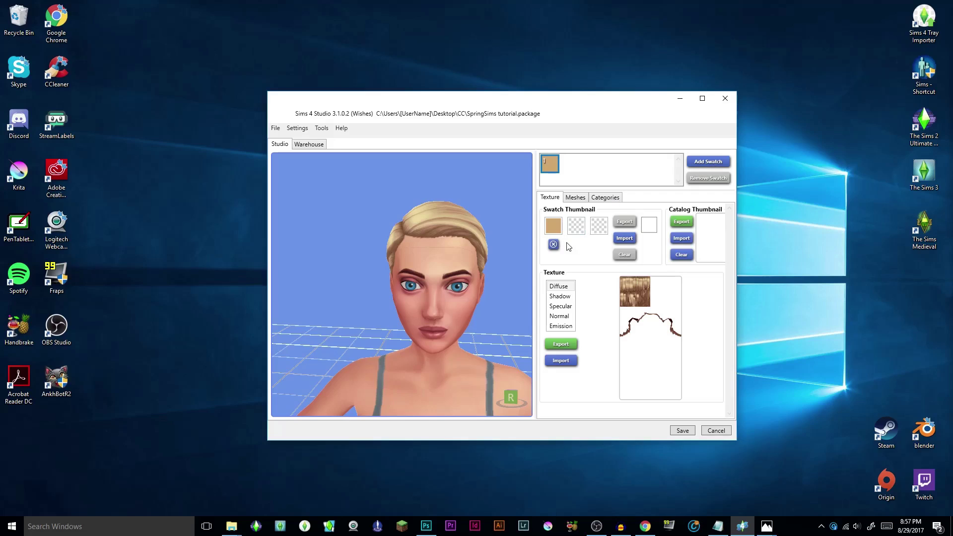
pyautogui.click(554, 226)
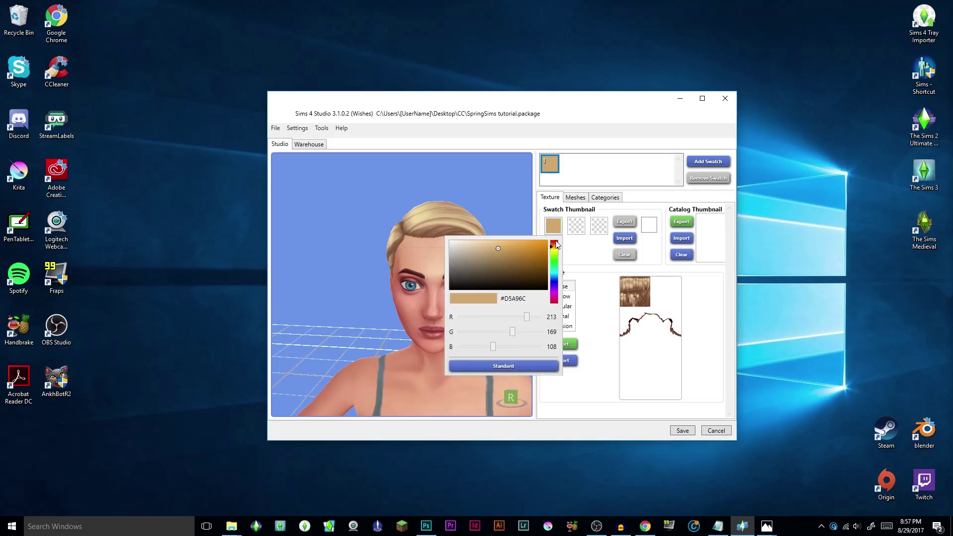
pyautogui.click(515, 262)
pyautogui.moveTo(487, 258); pyautogui.dragTo(518, 274)
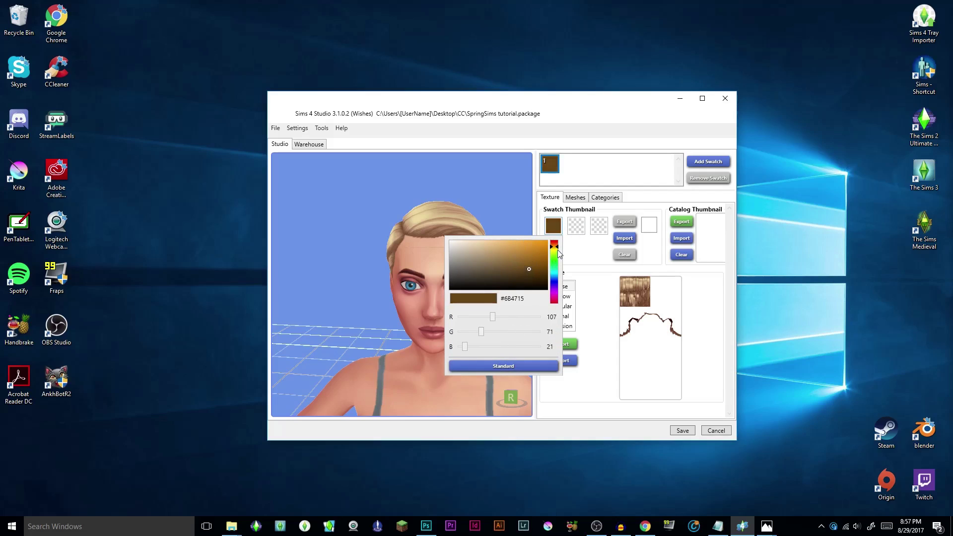
# - Add grey #A8A8A8 and dark red as the second and third swatch thumbnail colors
pyautogui.click(576, 226)
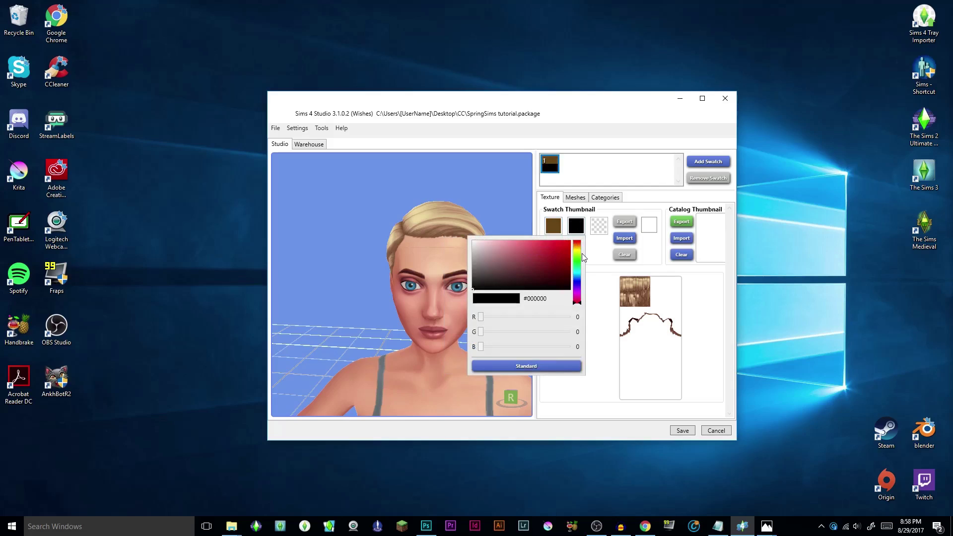
pyautogui.moveTo(503, 257); pyautogui.dragTo(473, 257)
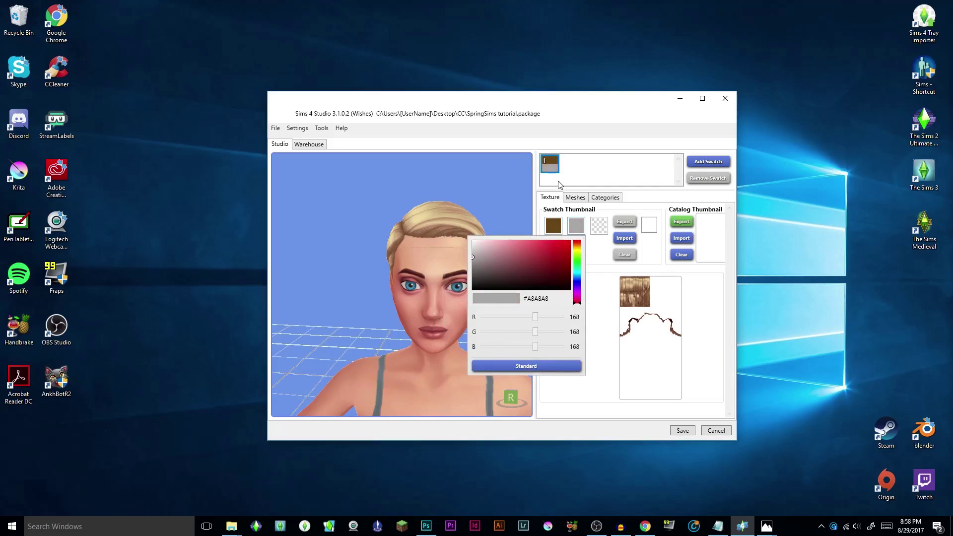
pyautogui.click(599, 225)
pyautogui.moveTo(576, 264); pyautogui.dragTo(555, 259)
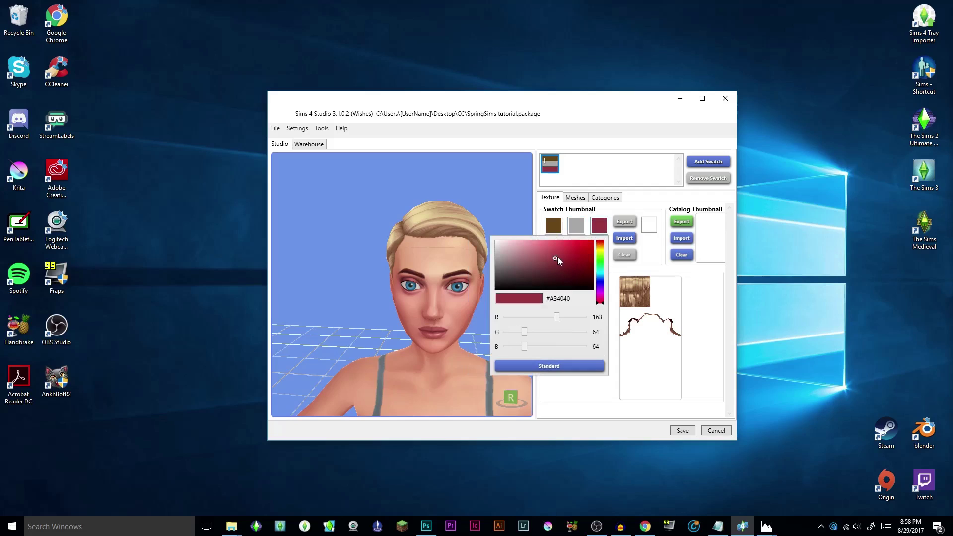
pyautogui.click(621, 273)
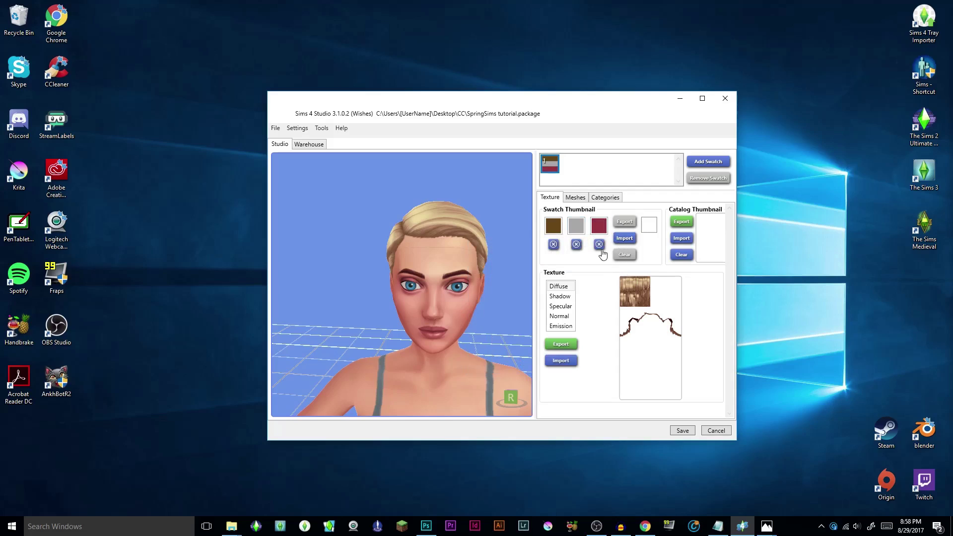
# - Remove the third and second colors from the swatch thumbnail
pyautogui.click(599, 244)
pyautogui.click(576, 244)
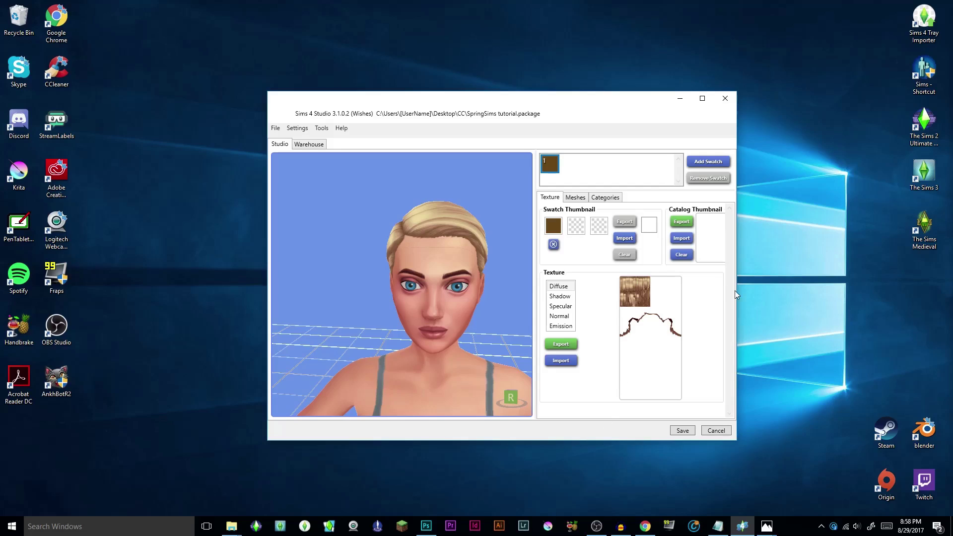
# - Widen the window and export the hair's Diffuse texture to the CC folder as a DDS image named "hair"
pyautogui.moveTo(736, 291); pyautogui.dragTo(776, 297)
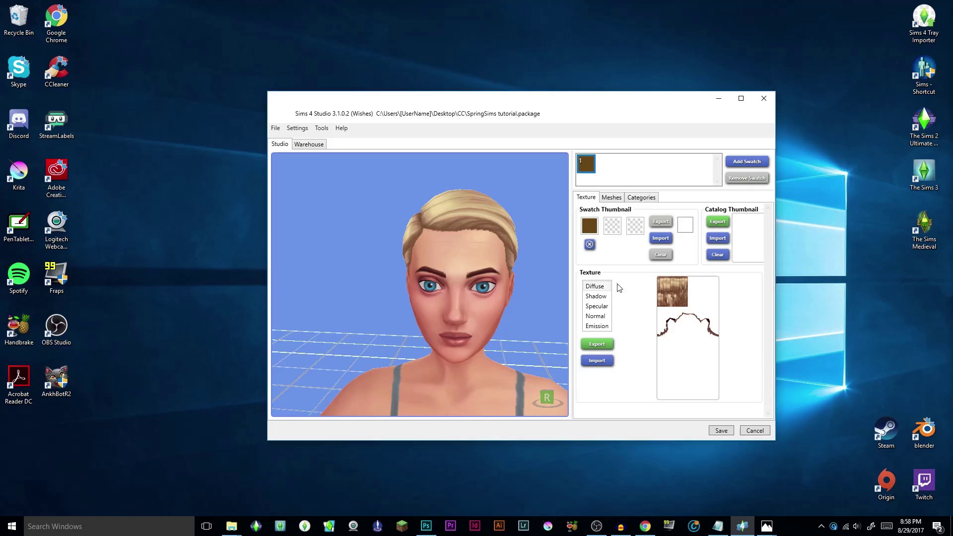
pyautogui.click(597, 344)
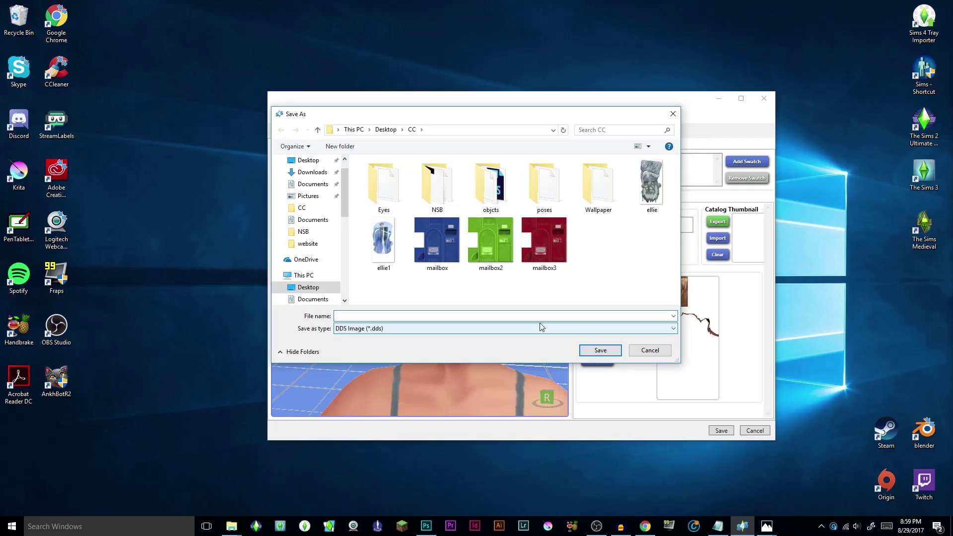
pyautogui.write('hair')
pyautogui.press('Return')
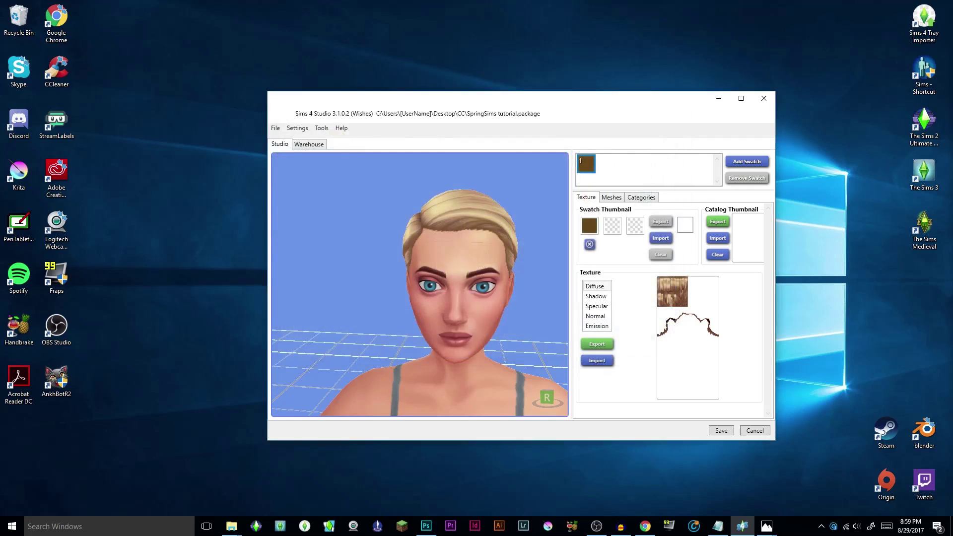
# - Open the exported hair texture from the CC folder in Photoshop, loading it using default sizes
pyautogui.click(231, 525)
pyautogui.click(615, 308)
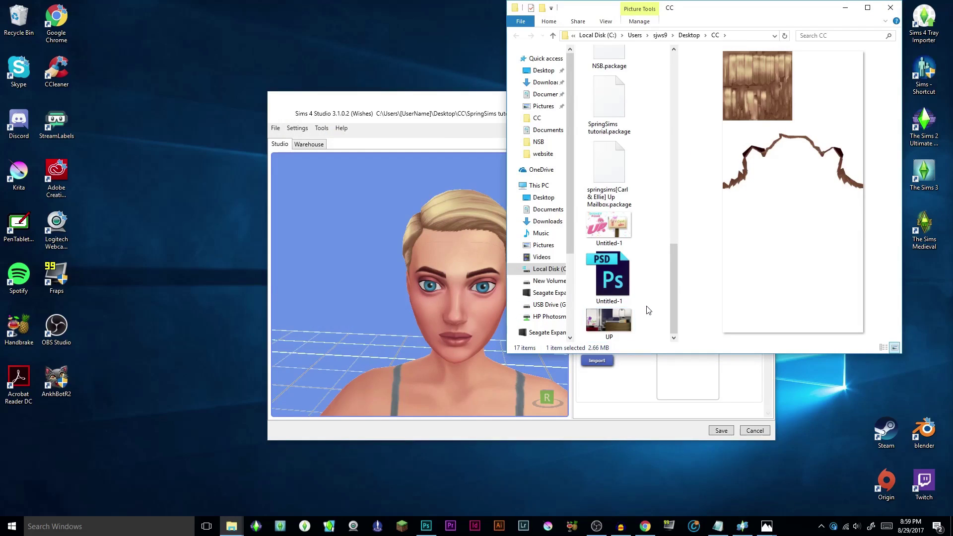
pyautogui.scroll(2, 647, 308)
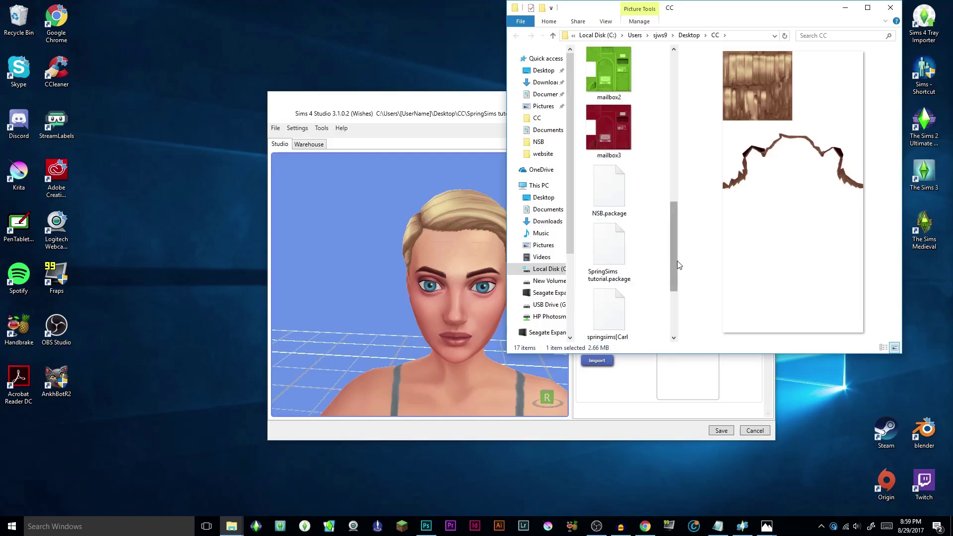
pyautogui.moveTo(675, 266); pyautogui.dragTo(685, 192)
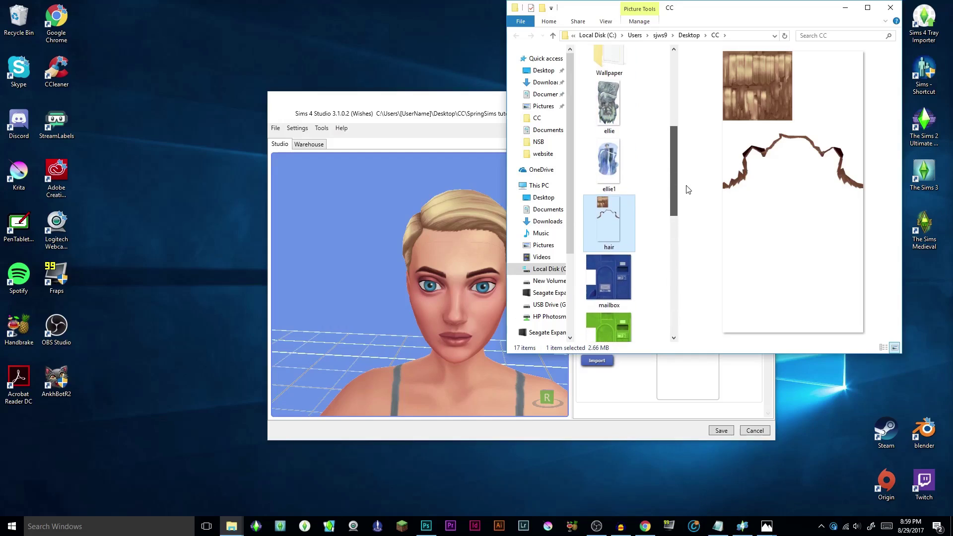
pyautogui.doubleClick(617, 227)
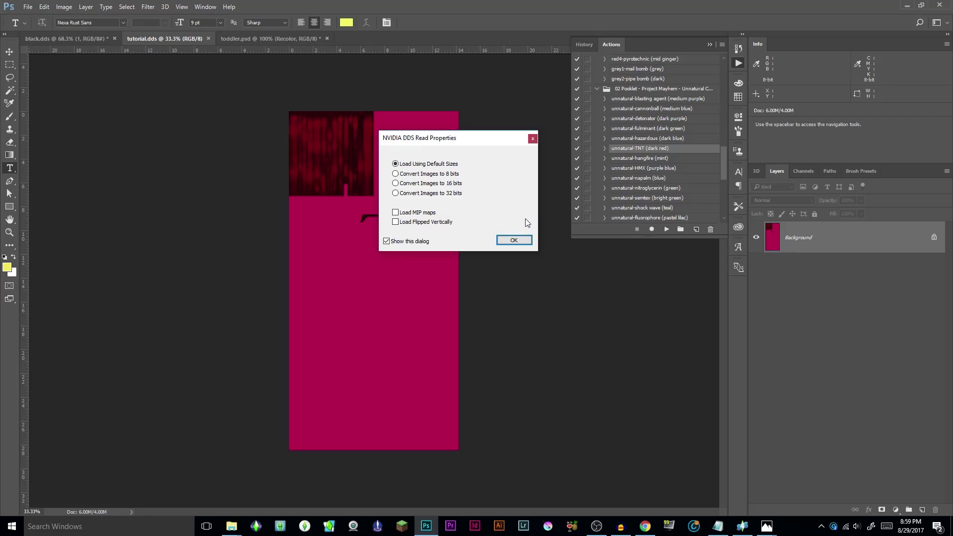
pyautogui.click(510, 241)
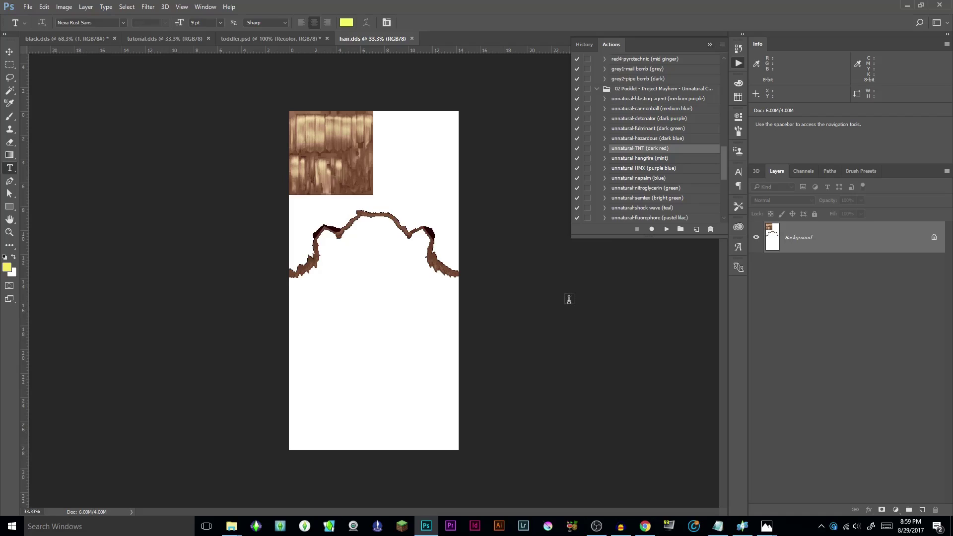
# - Look through the natural hair color actions, collapsing the Project Mayhem Unnatural Colors set
pyautogui.scroll(3, 660, 161)
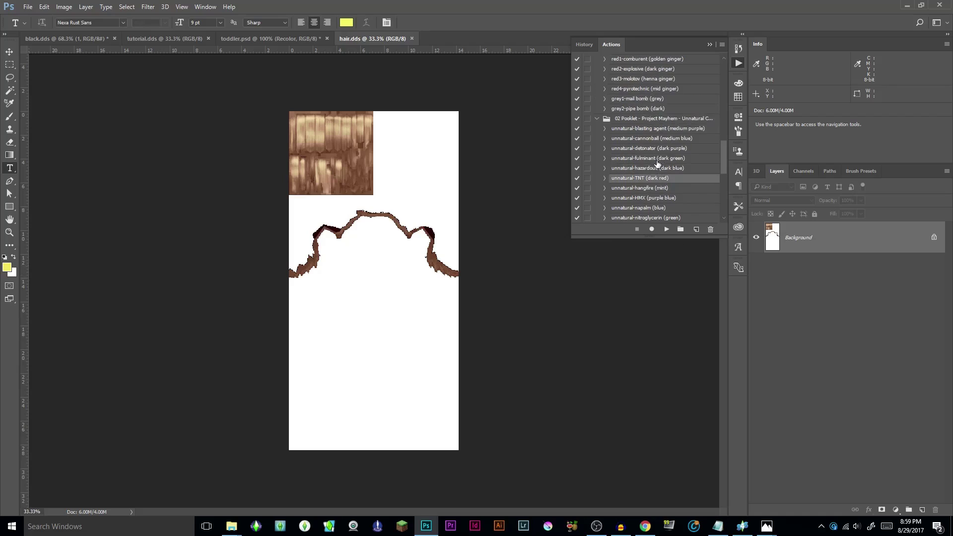
pyautogui.click(596, 120)
pyautogui.scroll(4, 620, 161)
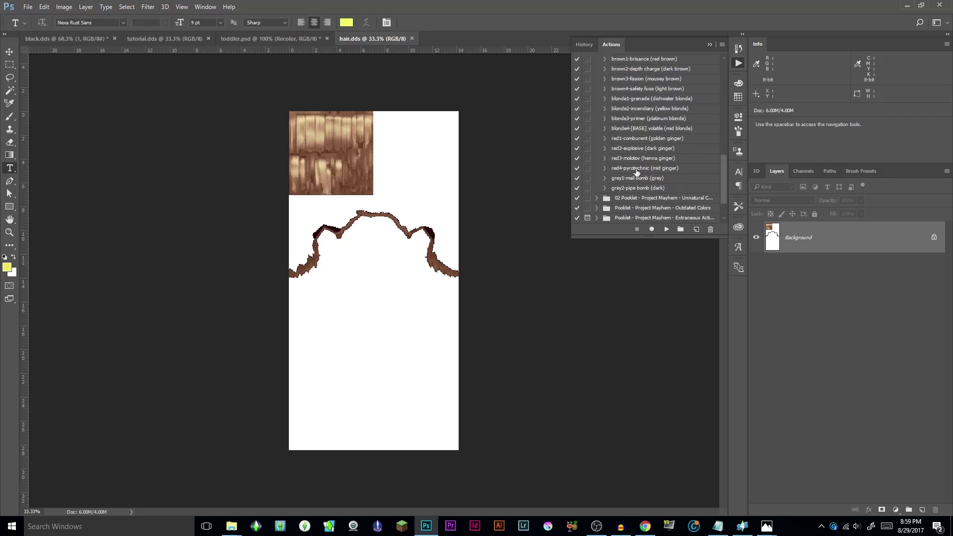
pyautogui.scroll(4, 638, 172)
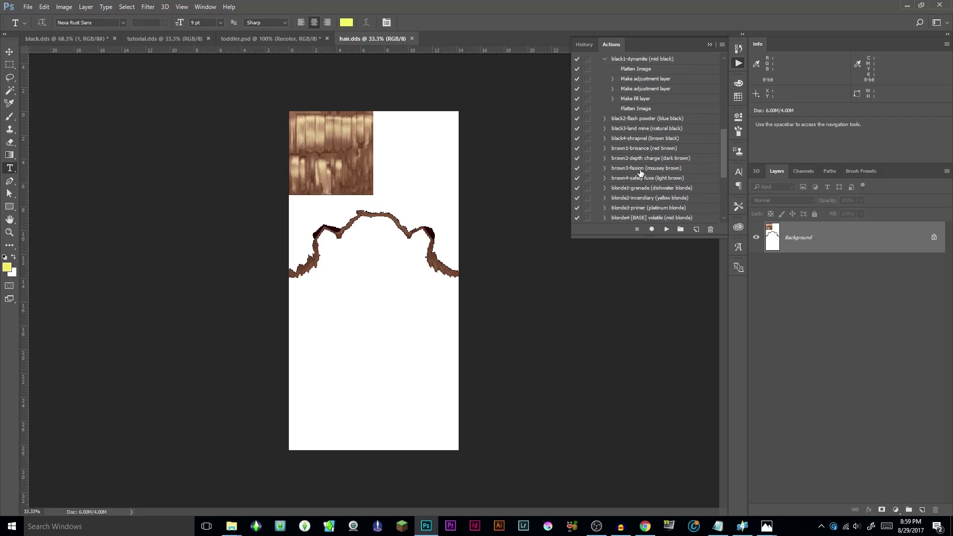
pyautogui.scroll(-1, 641, 172)
pyautogui.scroll(-4, 647, 175)
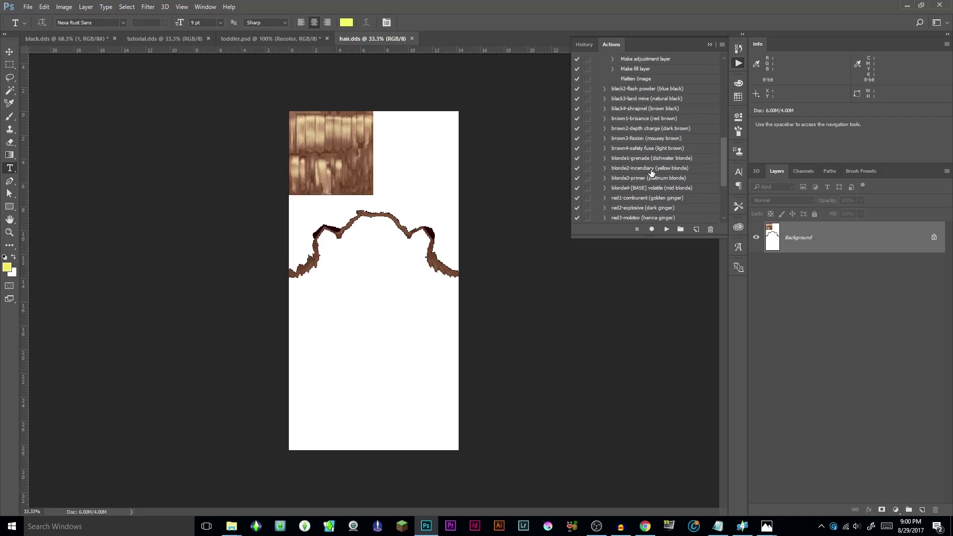
pyautogui.scroll(-3, 649, 178)
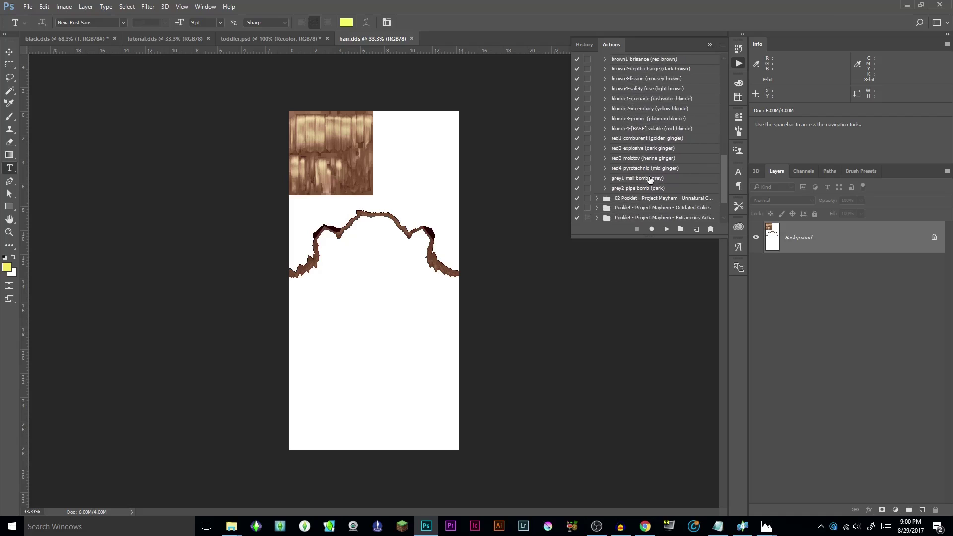
pyautogui.scroll(11, 637, 162)
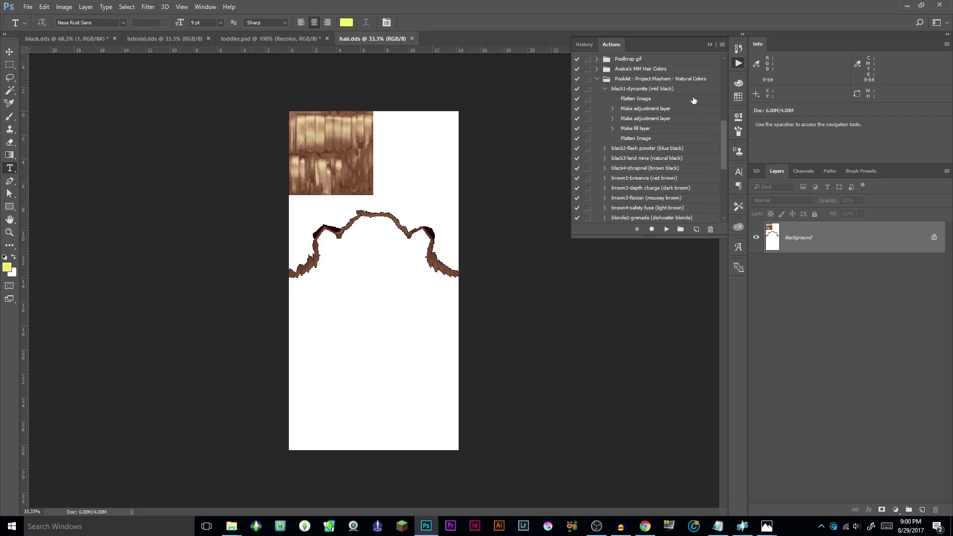
pyautogui.scroll(-3, 688, 114)
pyautogui.scroll(-5, 660, 148)
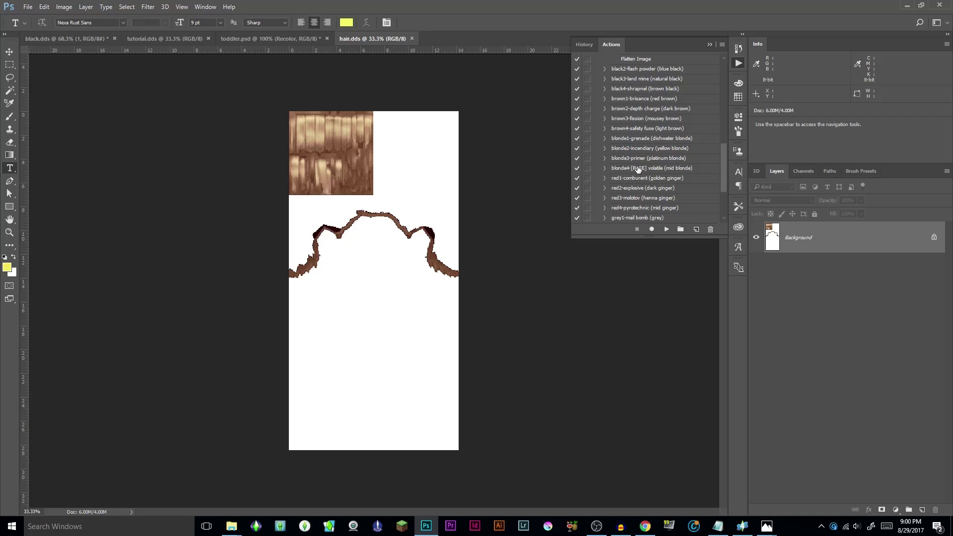
pyautogui.scroll(-3, 638, 169)
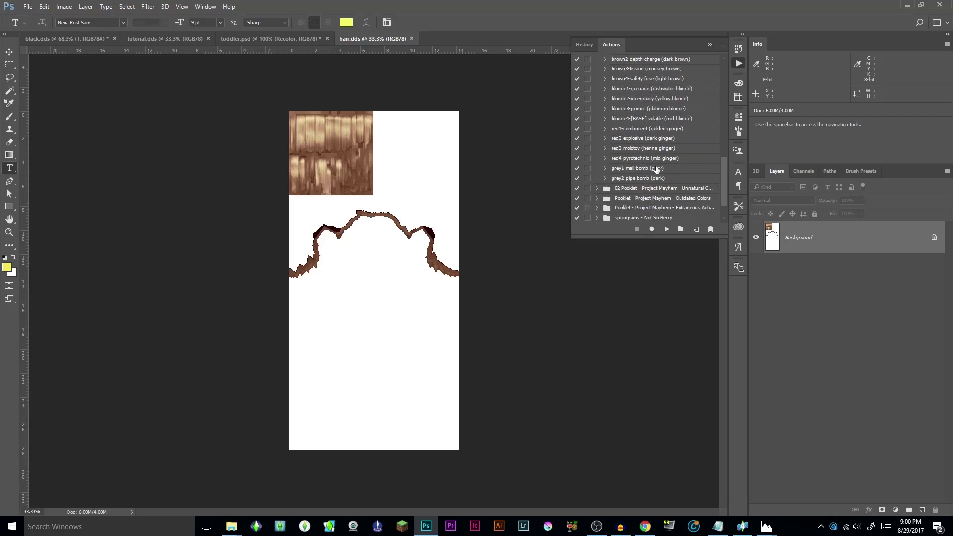
pyautogui.scroll(-1, 657, 169)
pyautogui.scroll(-2, 655, 169)
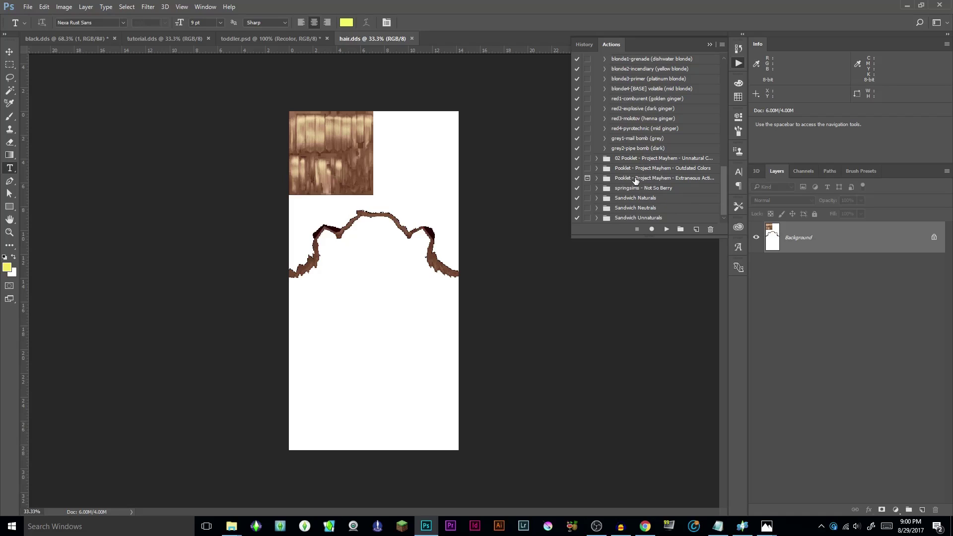
# - Review the actions in the Pooklet Project Mayhem Outdated Colors set, then collapse the set
pyautogui.click(597, 169)
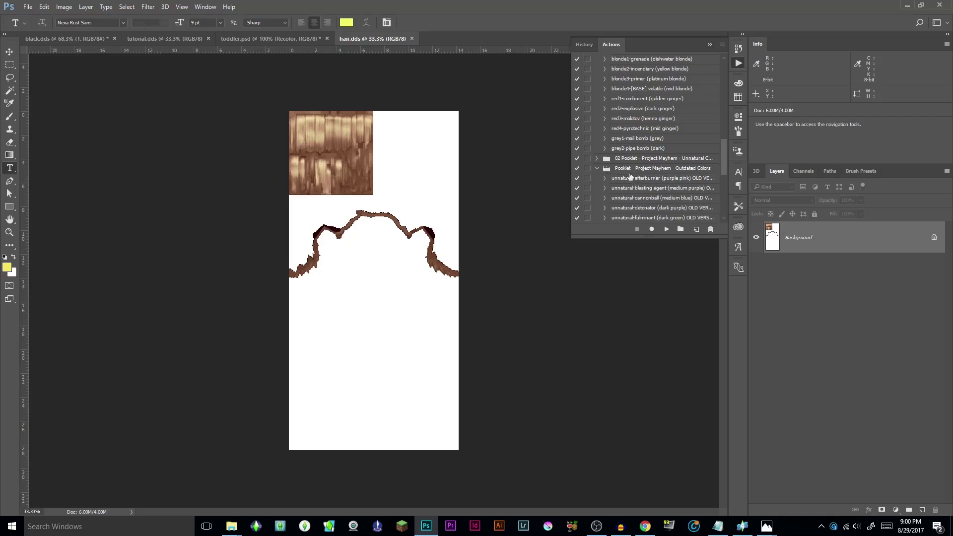
pyautogui.scroll(3, 662, 185)
pyautogui.scroll(-10, 660, 184)
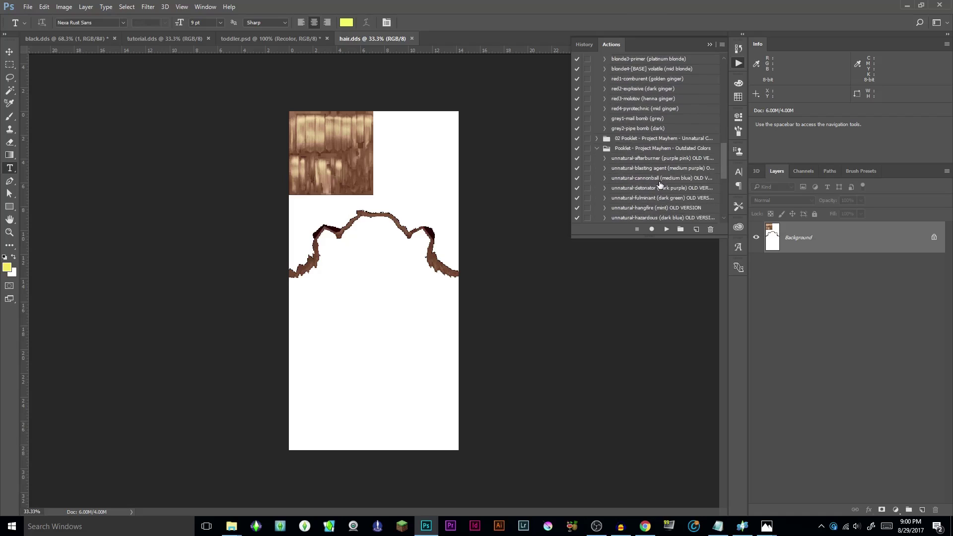
pyautogui.scroll(5, 660, 186)
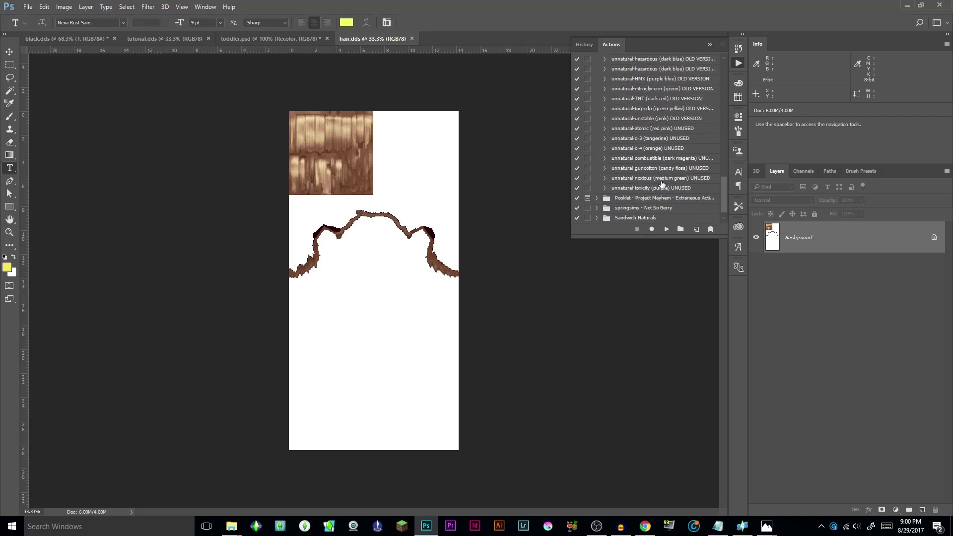
pyautogui.click(596, 99)
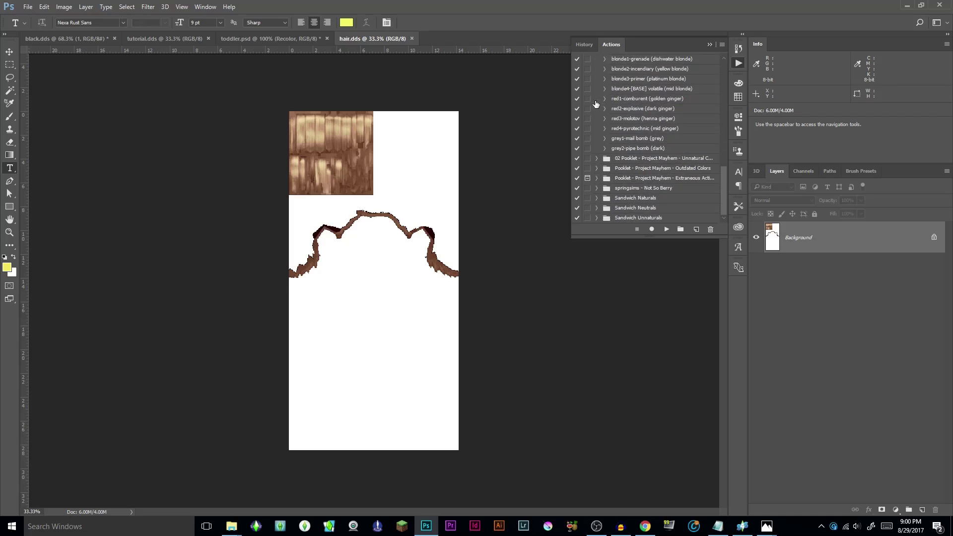
# - Run the brown1-brisance (red brown) action on the hair texture and save the DDS file as DXT5 ARGB with generated MIP maps
pyautogui.scroll(3, 678, 163)
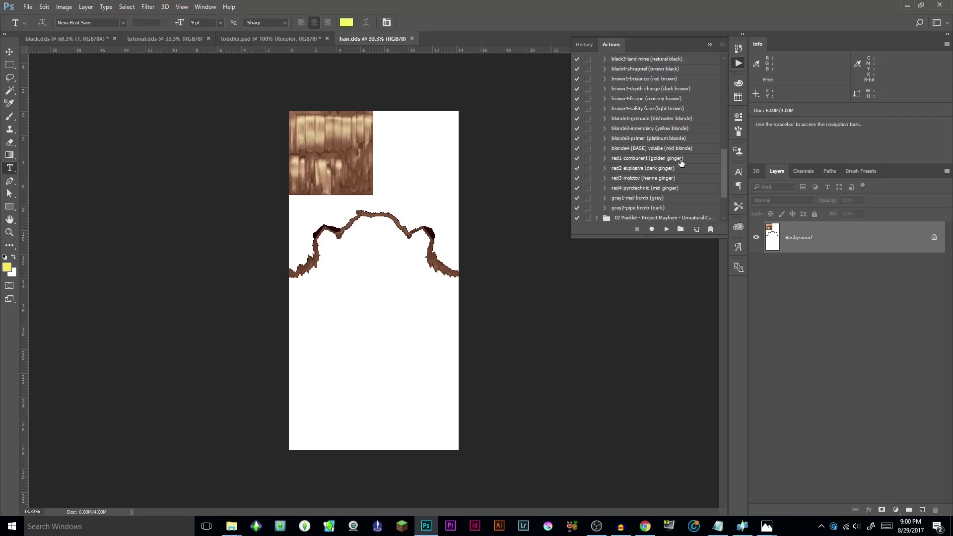
pyautogui.scroll(2, 683, 160)
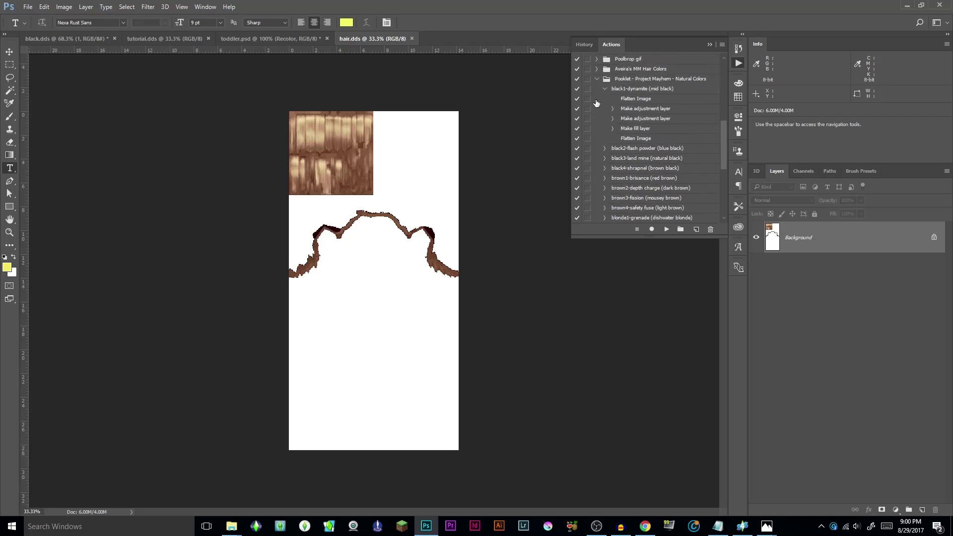
pyautogui.click(605, 89)
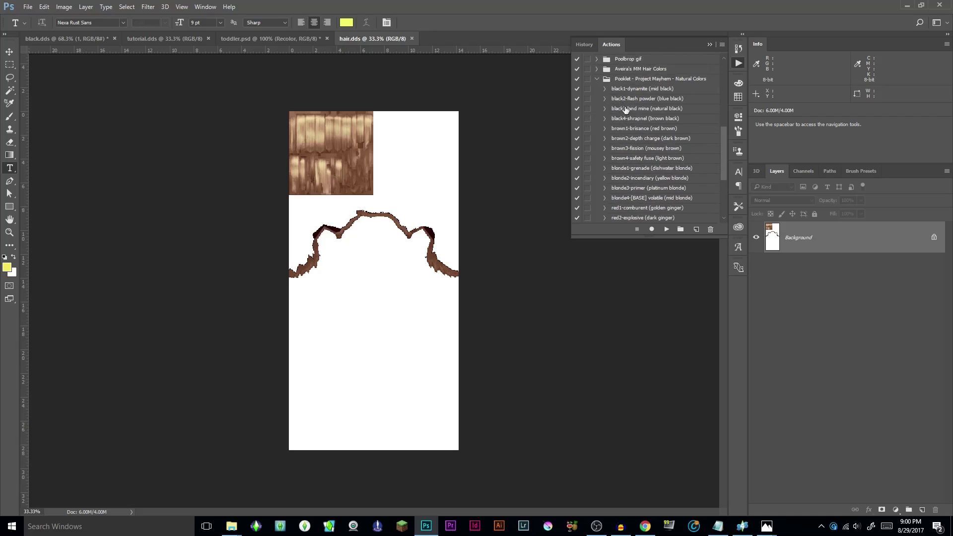
pyautogui.click(605, 130)
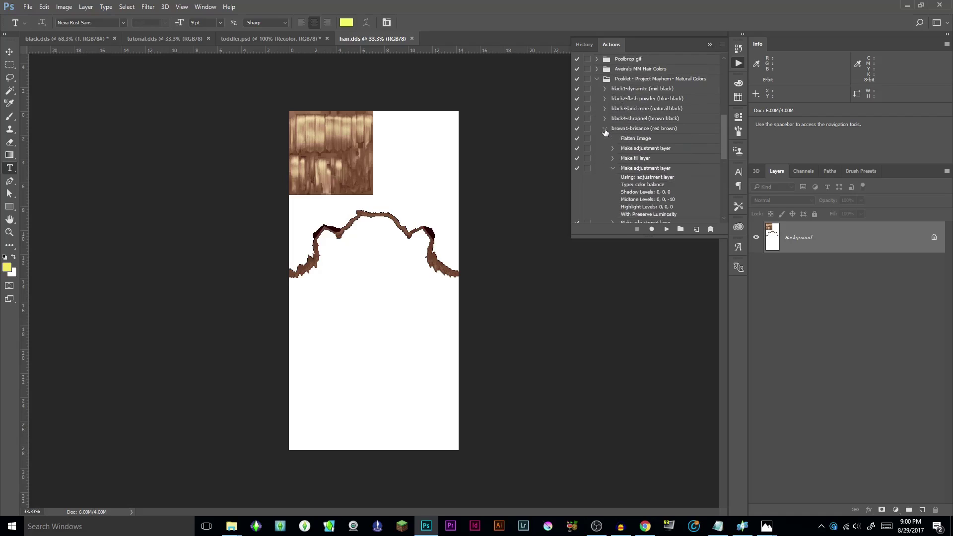
pyautogui.click(639, 128)
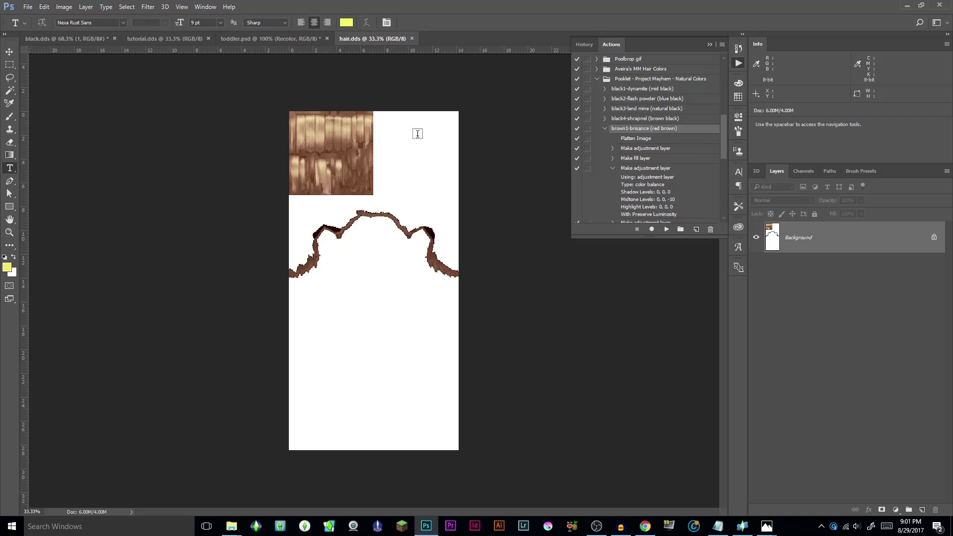
pyautogui.click(64, 7)
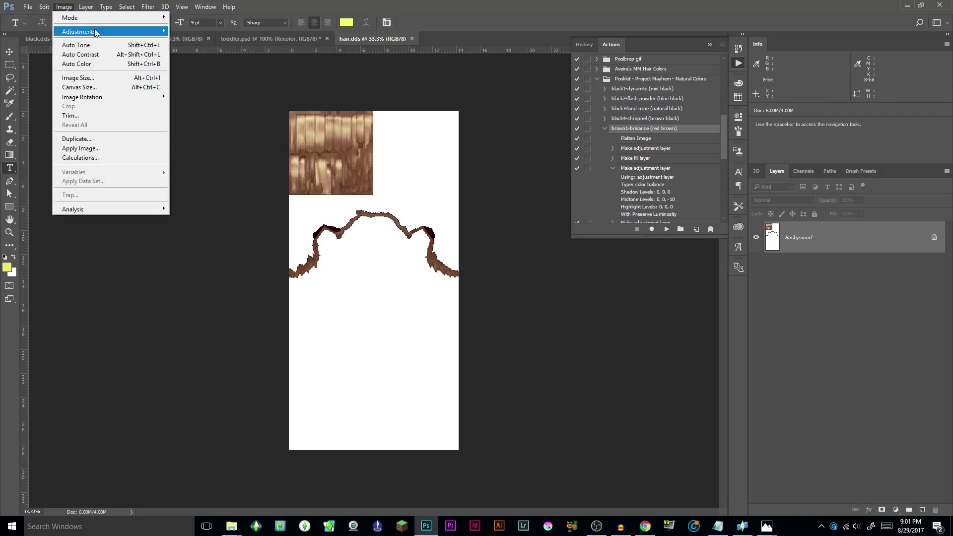
pyautogui.moveTo(92, 30)
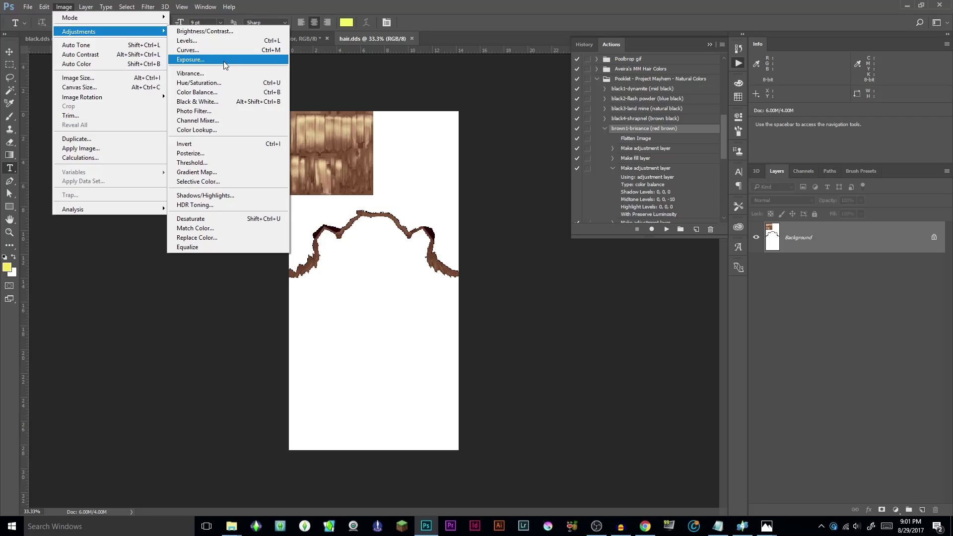
pyautogui.click(654, 134)
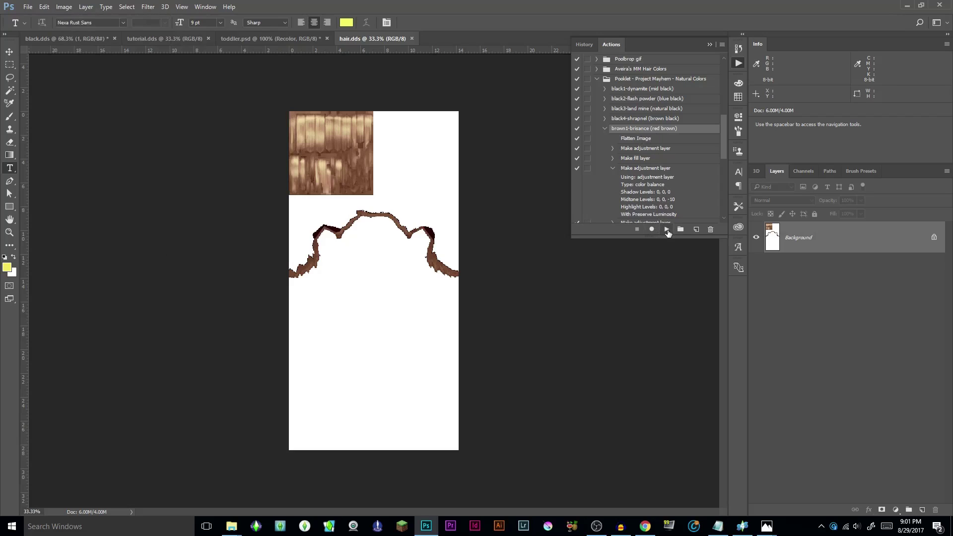
pyautogui.click(667, 230)
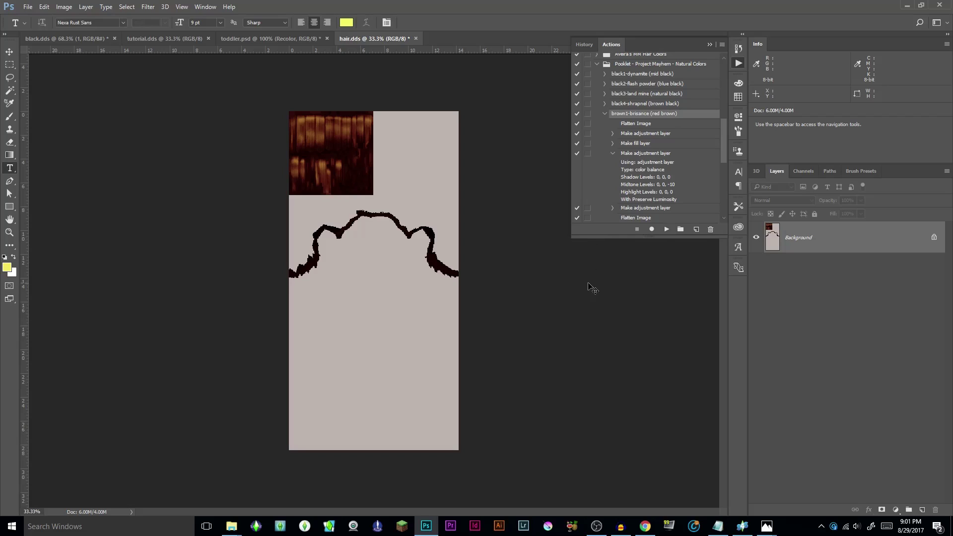
pyautogui.hotkey('ctrl', 's')
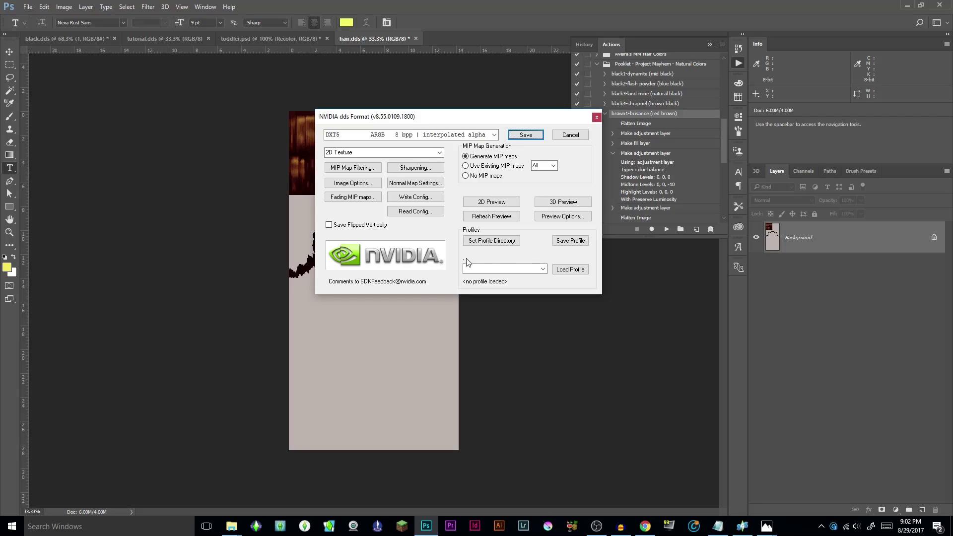
pyautogui.click(521, 136)
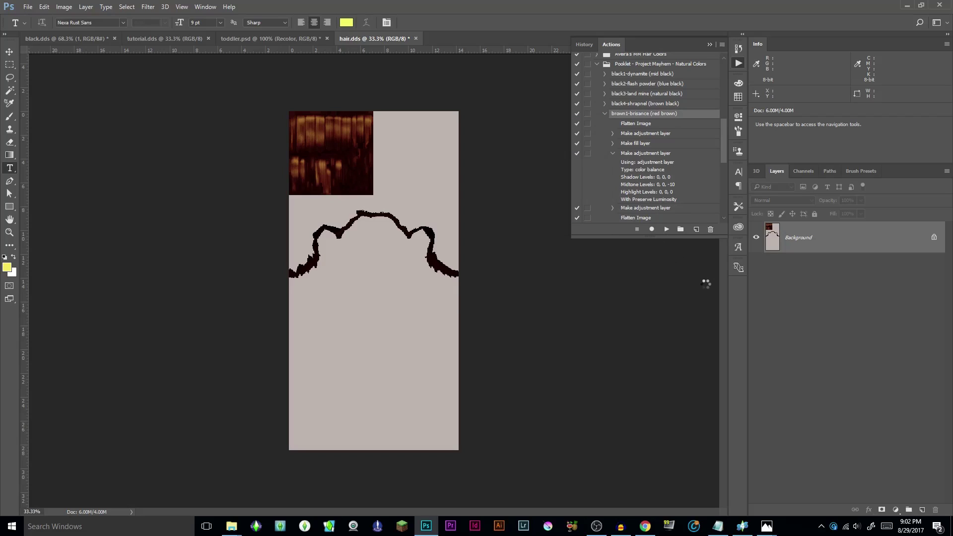
# - Switch to Sims 4 Studio, reposition its window, and change the first swatch thumbnail color to a redder brown
pyautogui.click(742, 526)
pyautogui.moveTo(506, 351); pyautogui.dragTo(521, 290)
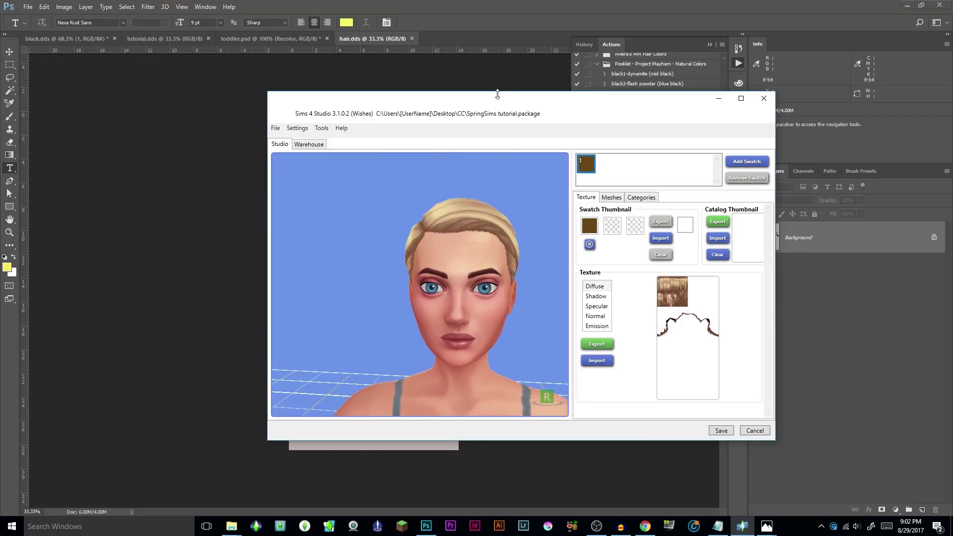
pyautogui.moveTo(495, 127); pyautogui.dragTo(452, 143)
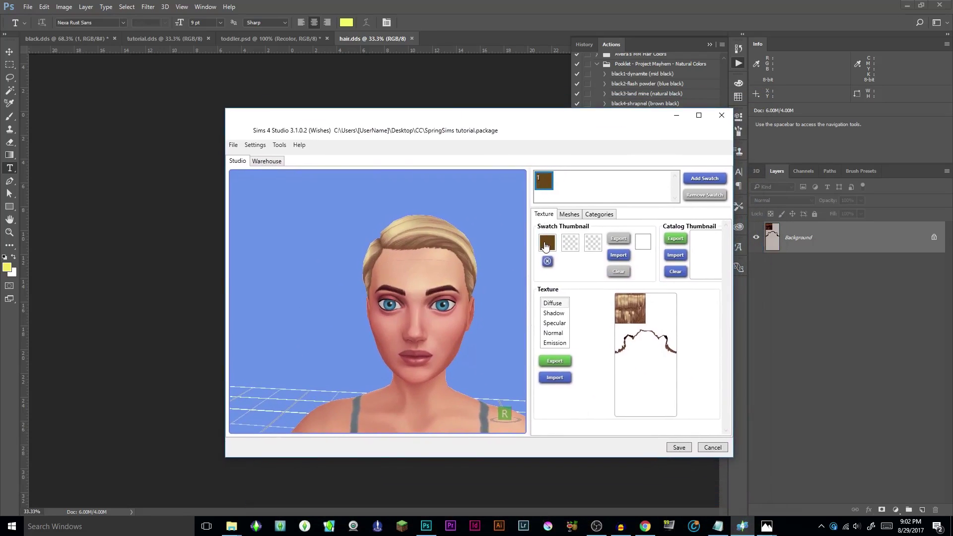
pyautogui.click(546, 243)
pyautogui.moveTo(517, 280)
pyautogui.mouseDown()
pyautogui.moveTo(522, 263)
pyautogui.moveTo(526, 285)
pyautogui.moveTo(492, 282)
pyautogui.moveTo(532, 285)
pyautogui.mouseUp()
pyautogui.click(548, 262)
pyautogui.click(572, 271)
# - Import the recolored "hair" DDS image from the CC folder as the Diffuse texture and inspect it on the model
pyautogui.click(556, 379)
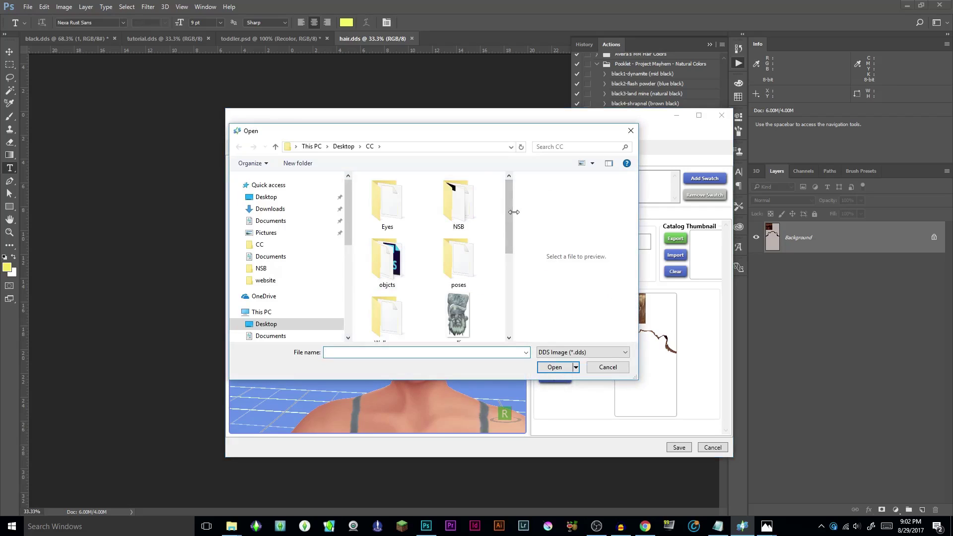
pyautogui.moveTo(511, 227); pyautogui.dragTo(513, 279)
pyautogui.click(468, 252)
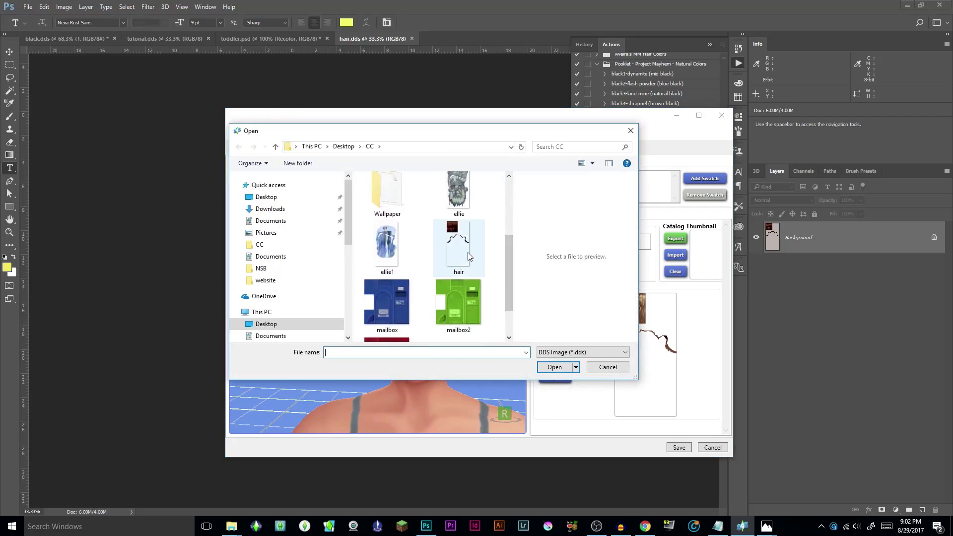
pyautogui.click(550, 367)
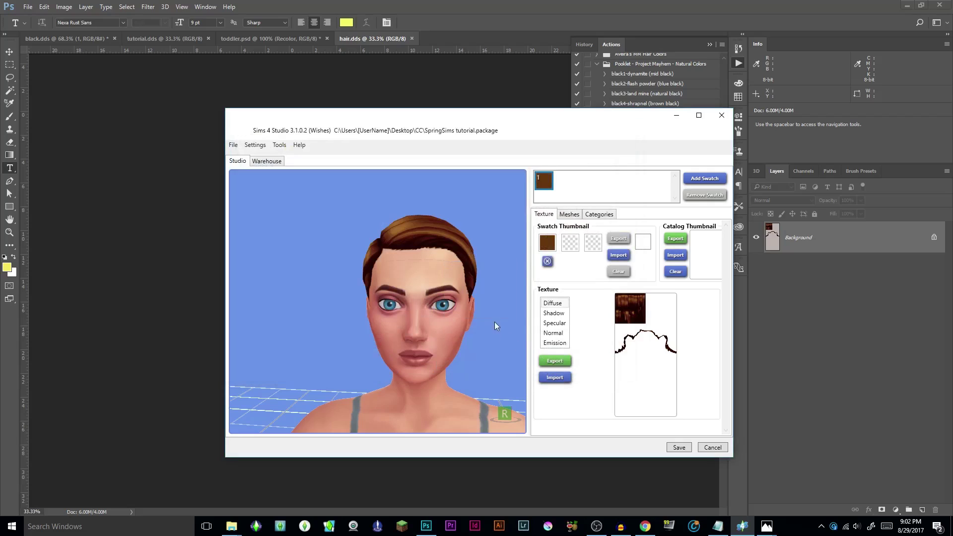
pyautogui.moveTo(494, 322); pyautogui.dragTo(460, 309)
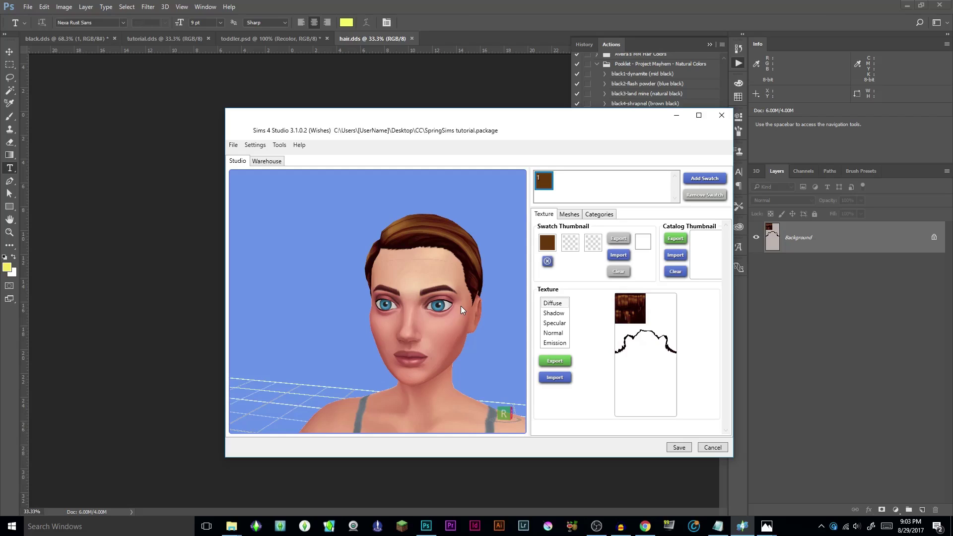
# - Turn the model to check the recolored hair, widen the Sims 4 Studio window, and save the package
pyautogui.moveTo(451, 292); pyautogui.dragTo(468, 314)
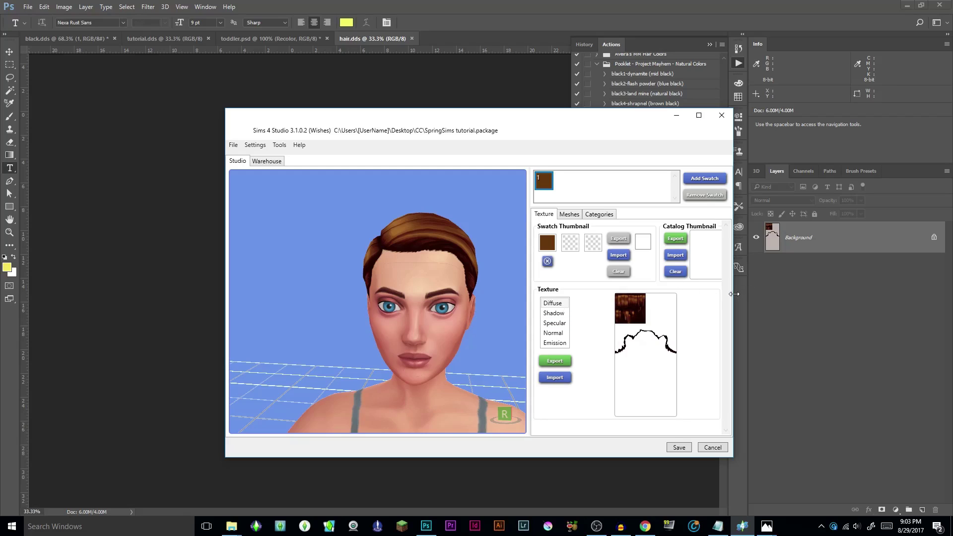
pyautogui.moveTo(734, 294); pyautogui.dragTo(759, 290)
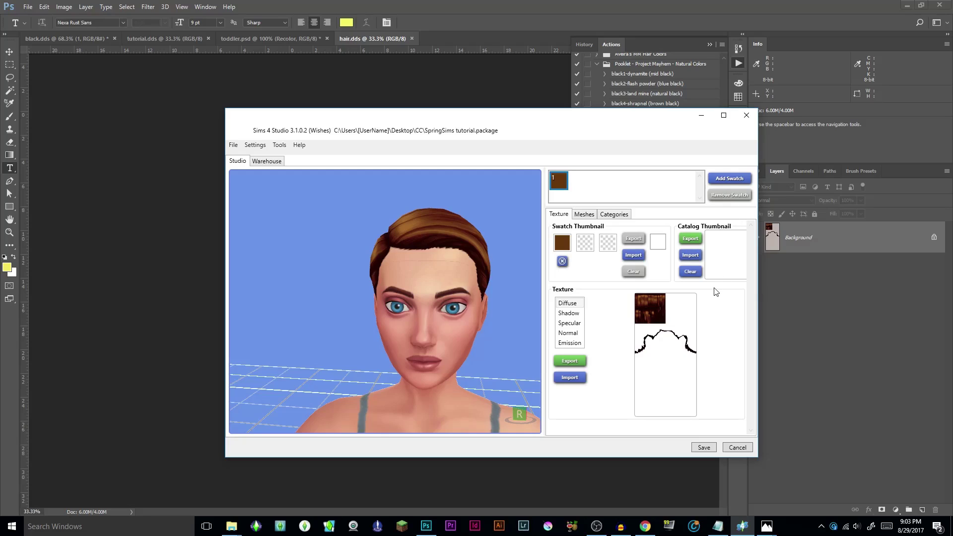
pyautogui.click(702, 448)
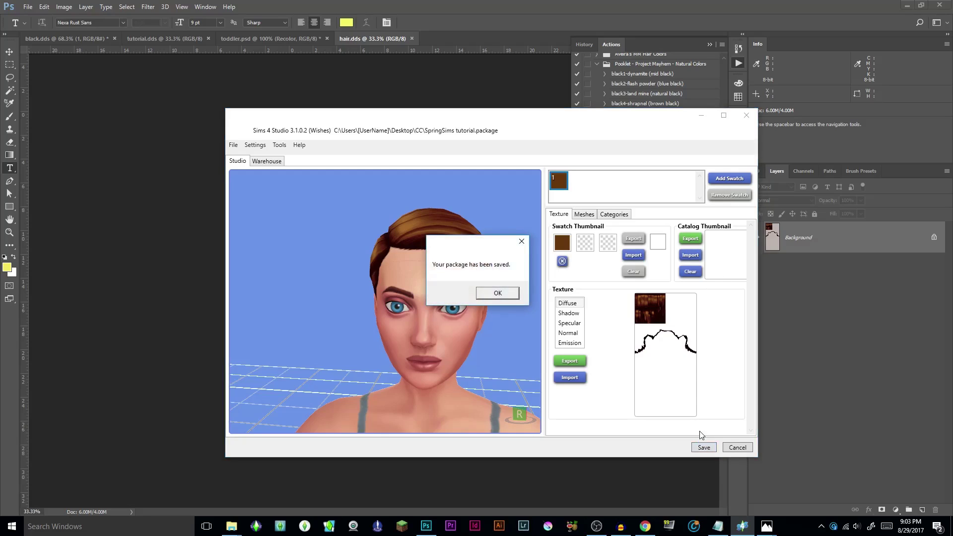
pyautogui.click(499, 293)
# - Switch to the CC folder in File Explorer and open the Documents folder in a second window beside it
pyautogui.moveTo(238, 529)
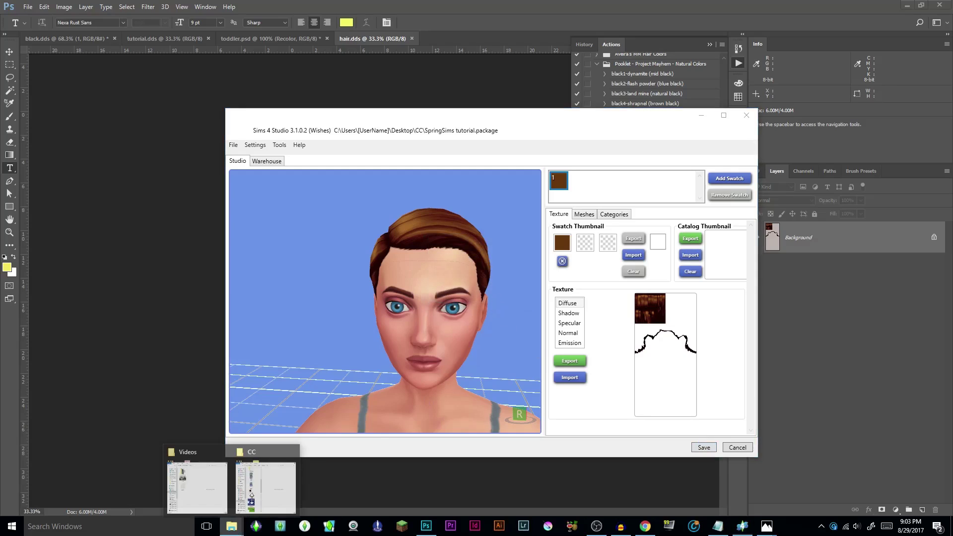
pyautogui.click(281, 490)
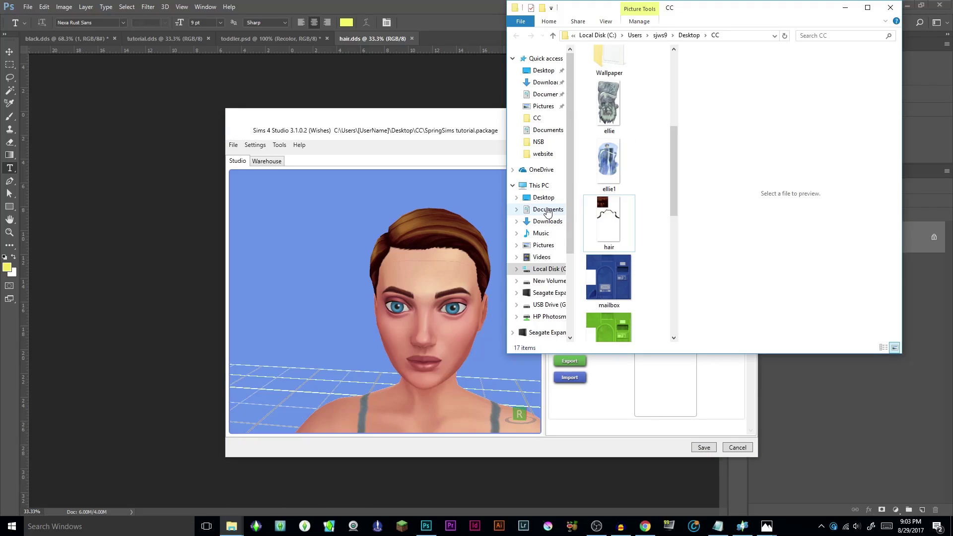
pyautogui.rightClick(548, 210)
pyautogui.click(642, 220)
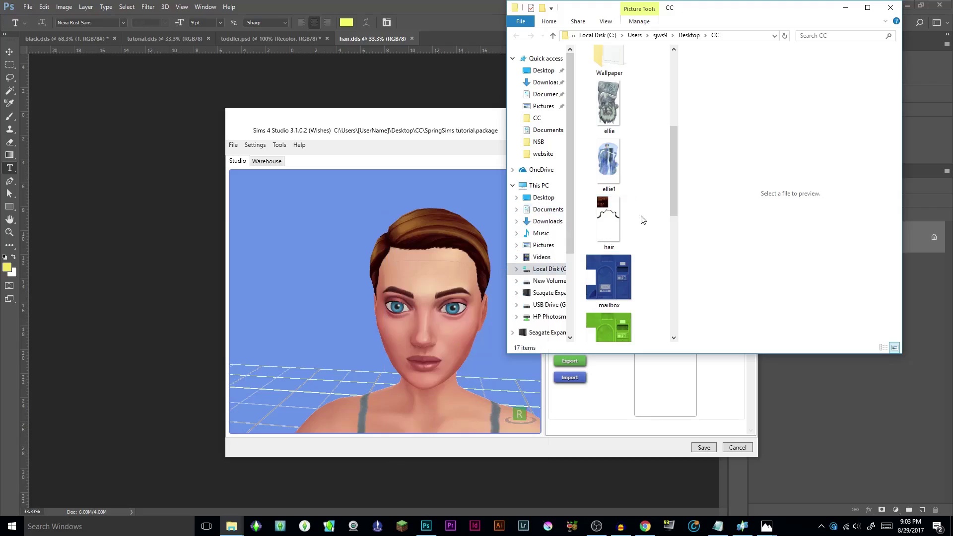
pyautogui.click(232, 527)
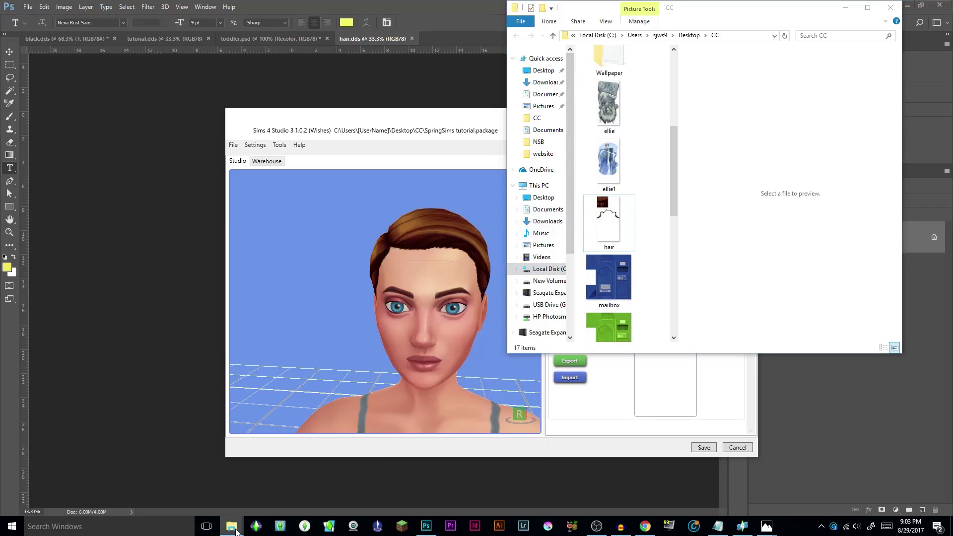
pyautogui.moveTo(236, 530); pyautogui.dragTo(239, 447)
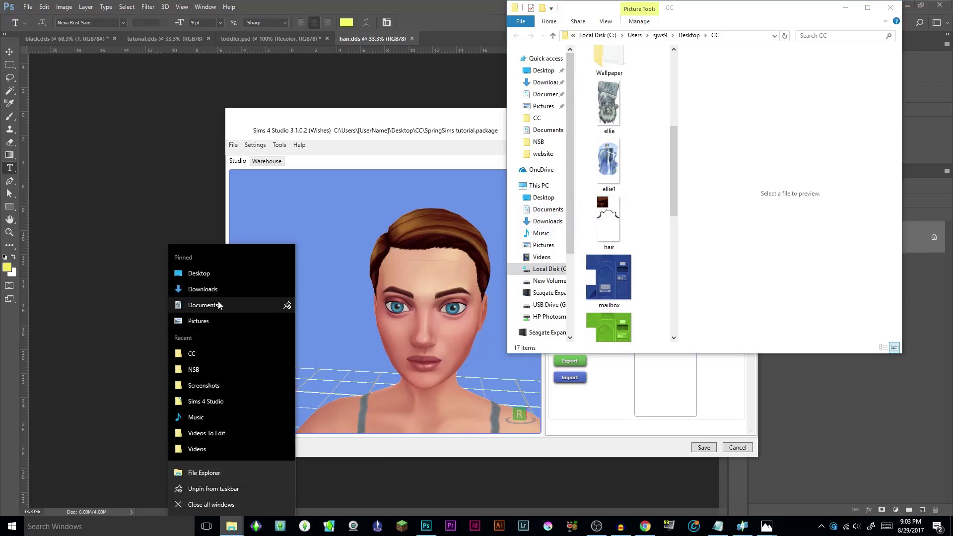
pyautogui.click(319, 283)
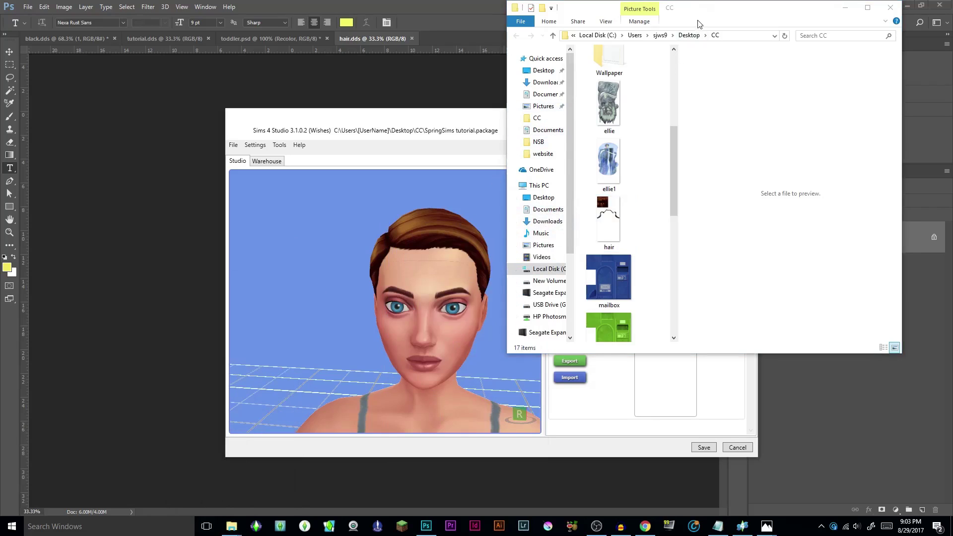
pyautogui.moveTo(697, 12); pyautogui.dragTo(346, 43)
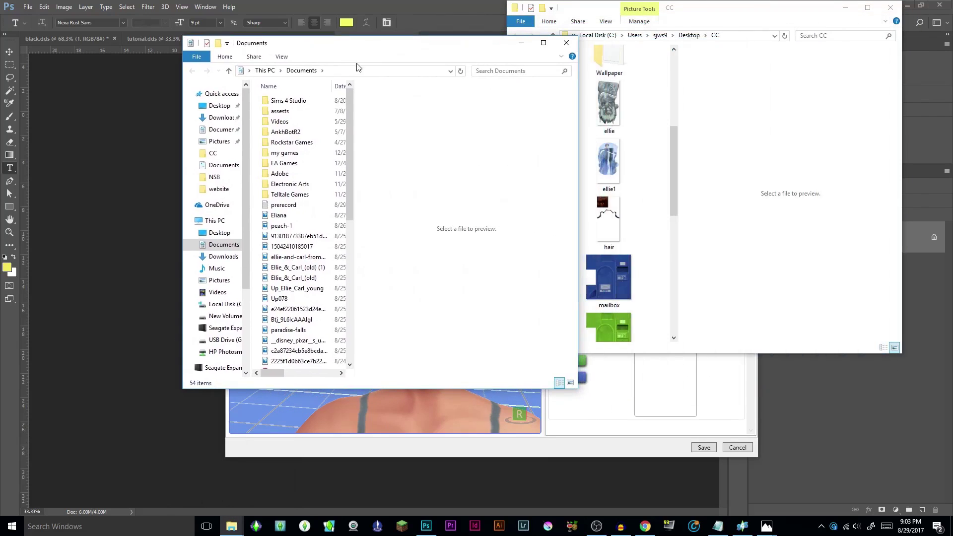
# - Go to the Mods folder inside Electronic Arts > The Sims 4 and move its window clear of the CC folder
pyautogui.click(298, 184)
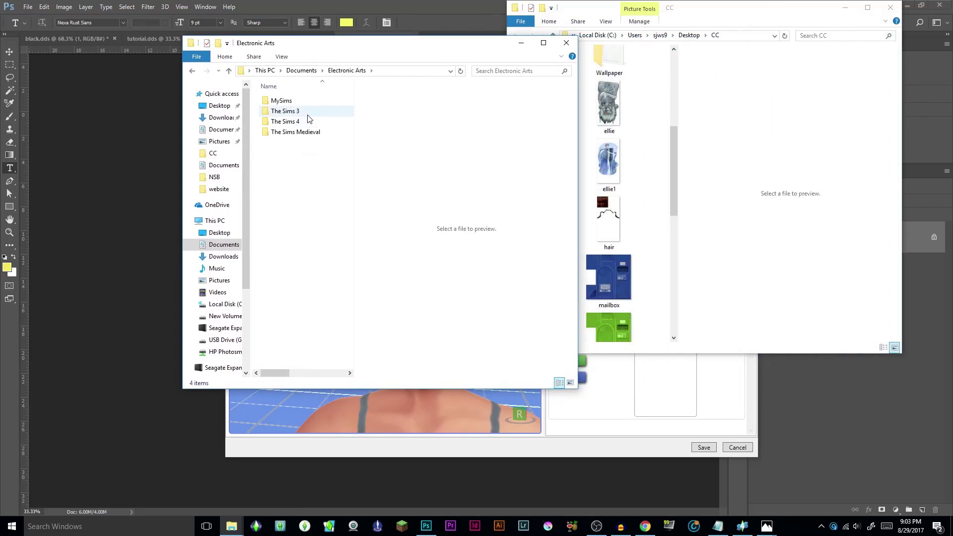
pyautogui.doubleClick(307, 122)
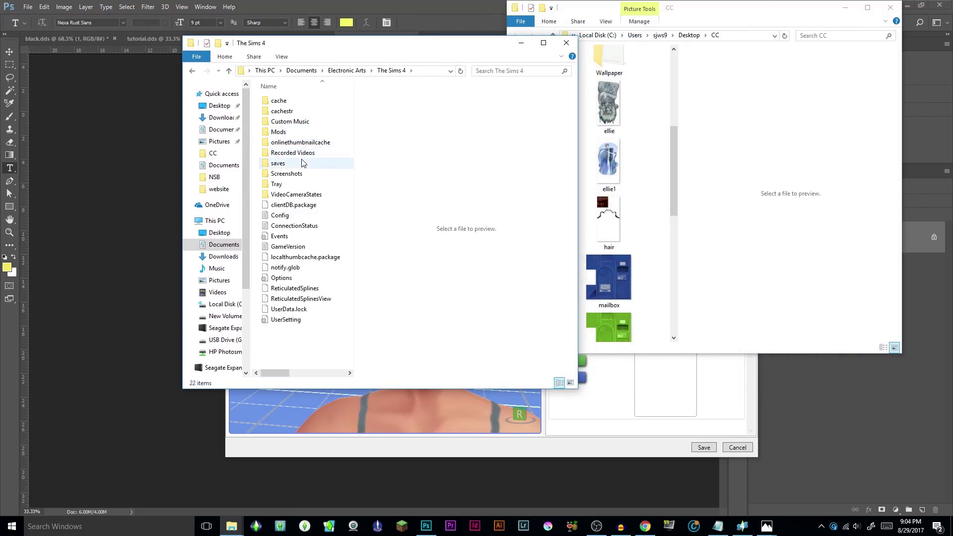
pyautogui.doubleClick(309, 132)
pyautogui.moveTo(341, 46); pyautogui.dragTo(268, 61)
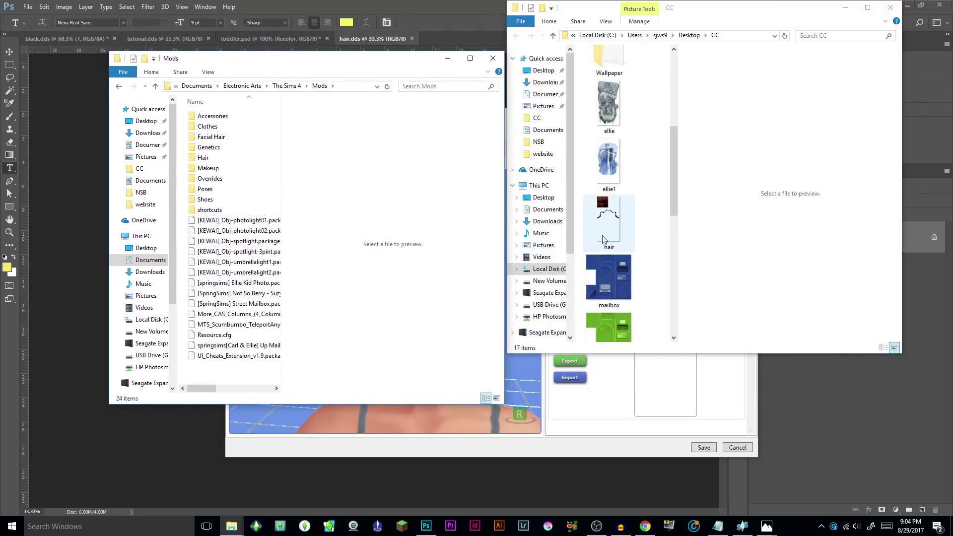
# - Copy SpringSims tutorial.package from the CC folder into the Mods folder, then return to Sims 4 Studio
pyautogui.moveTo(671, 165); pyautogui.dragTo(674, 263)
pyautogui.moveTo(394, 65); pyautogui.dragTo(397, 219)
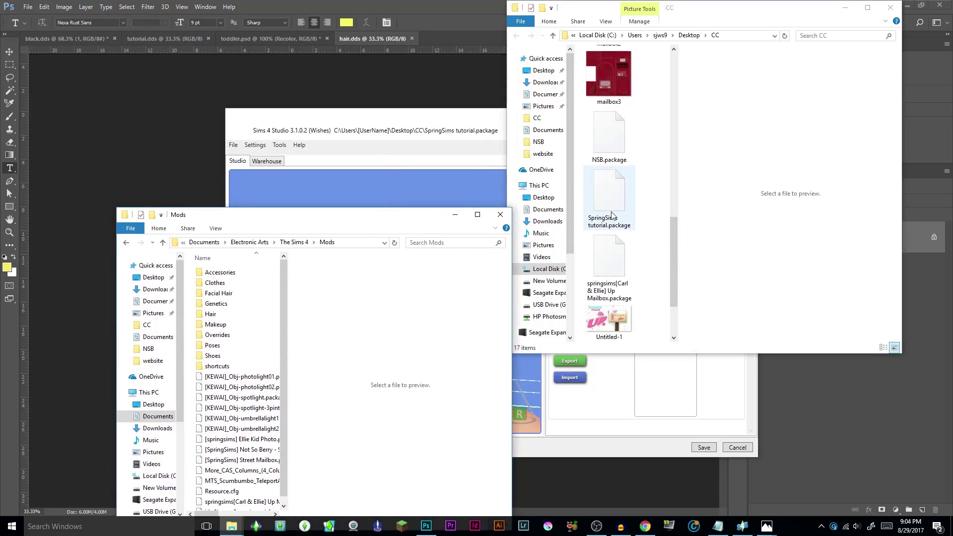
pyautogui.moveTo(611, 201); pyautogui.dragTo(249, 410)
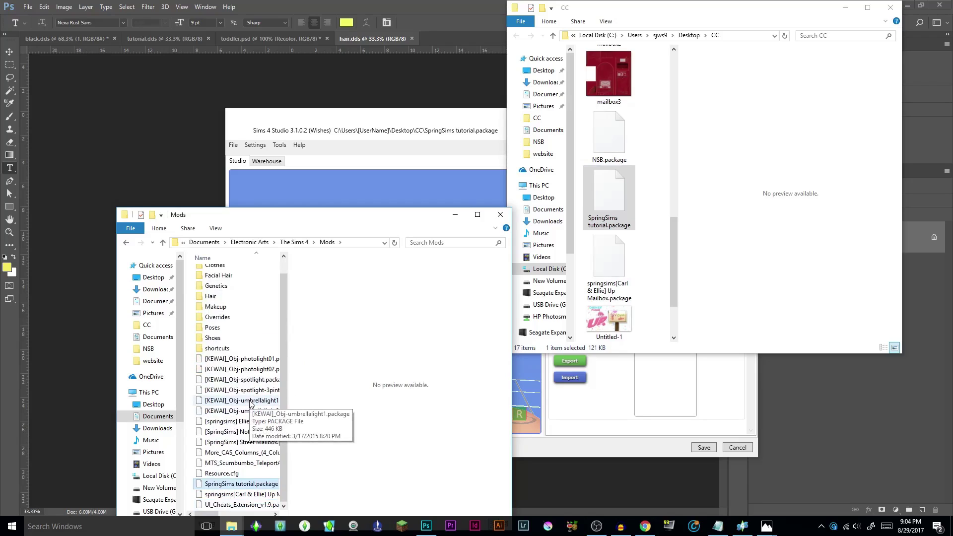
pyautogui.click(418, 121)
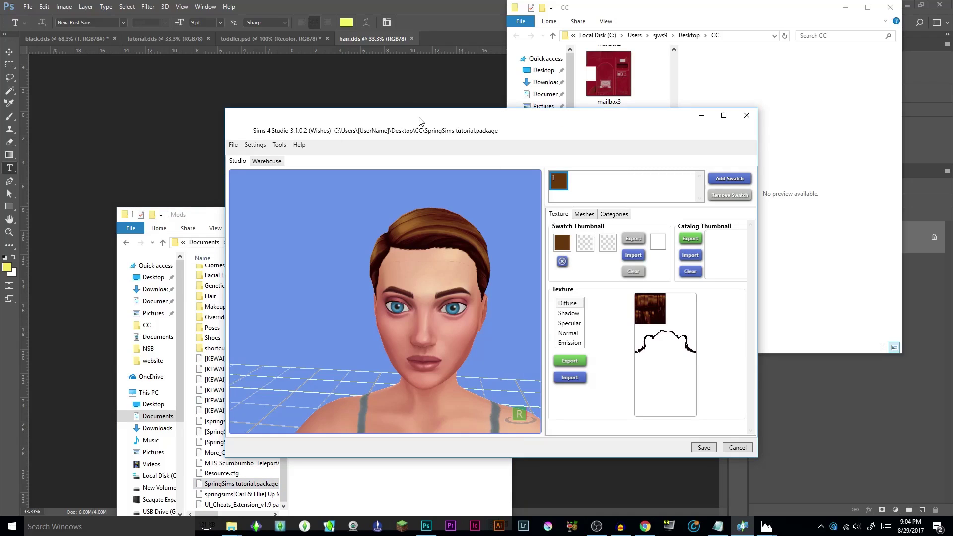